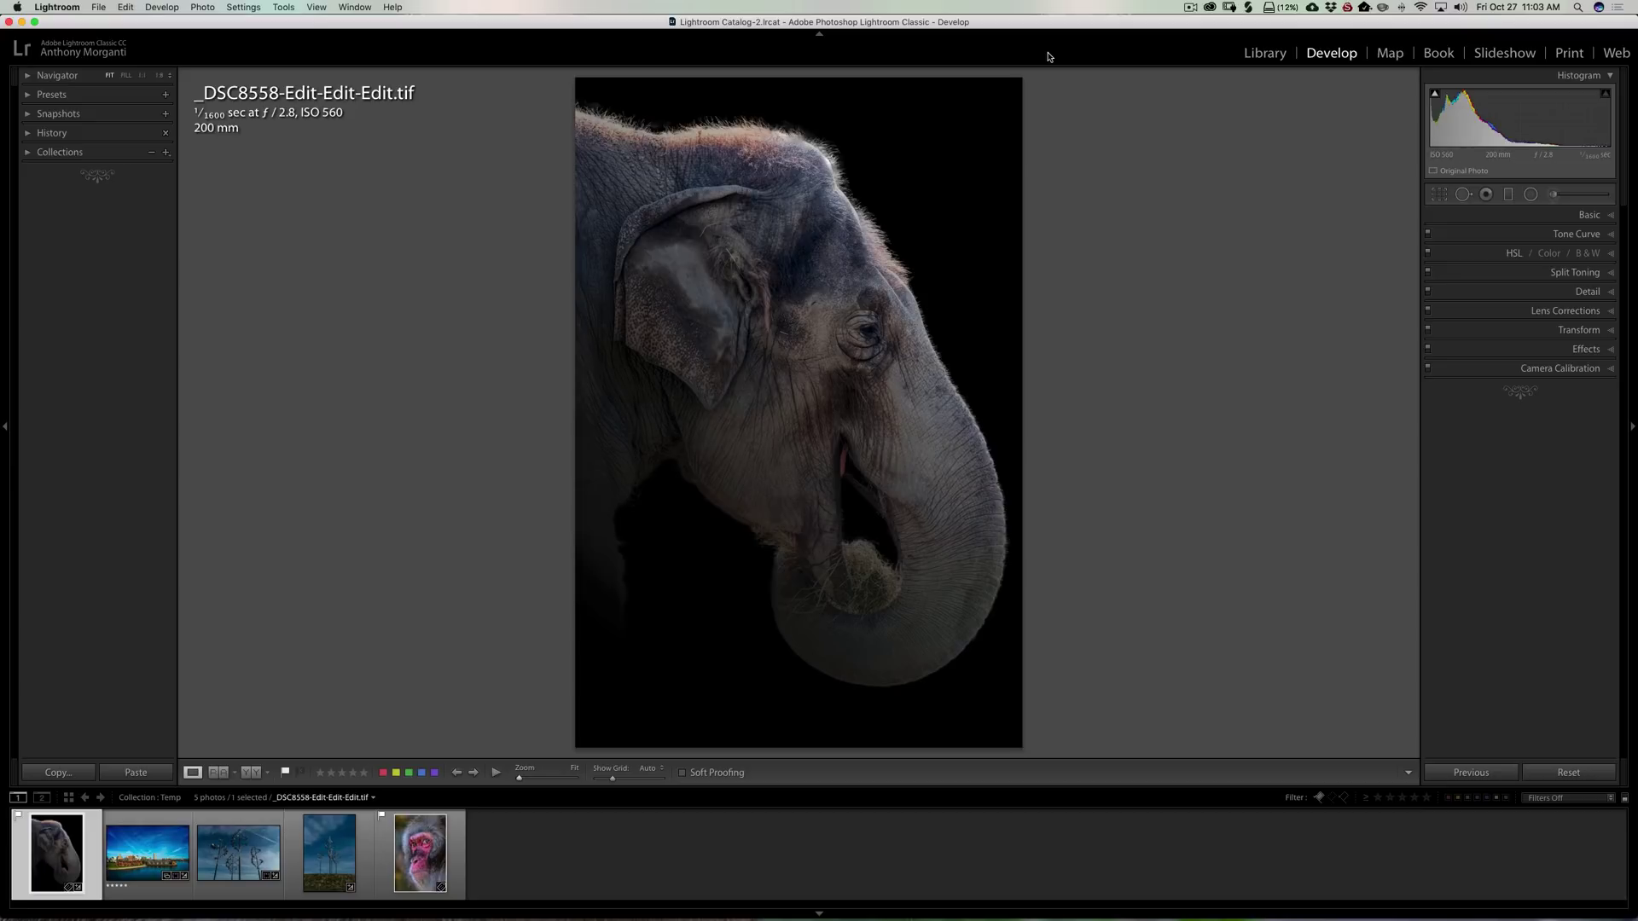
Check the elephant photo's Process versions in Camera Calibration, leaving it on Version 4 (Current).
left_click(1560, 372)
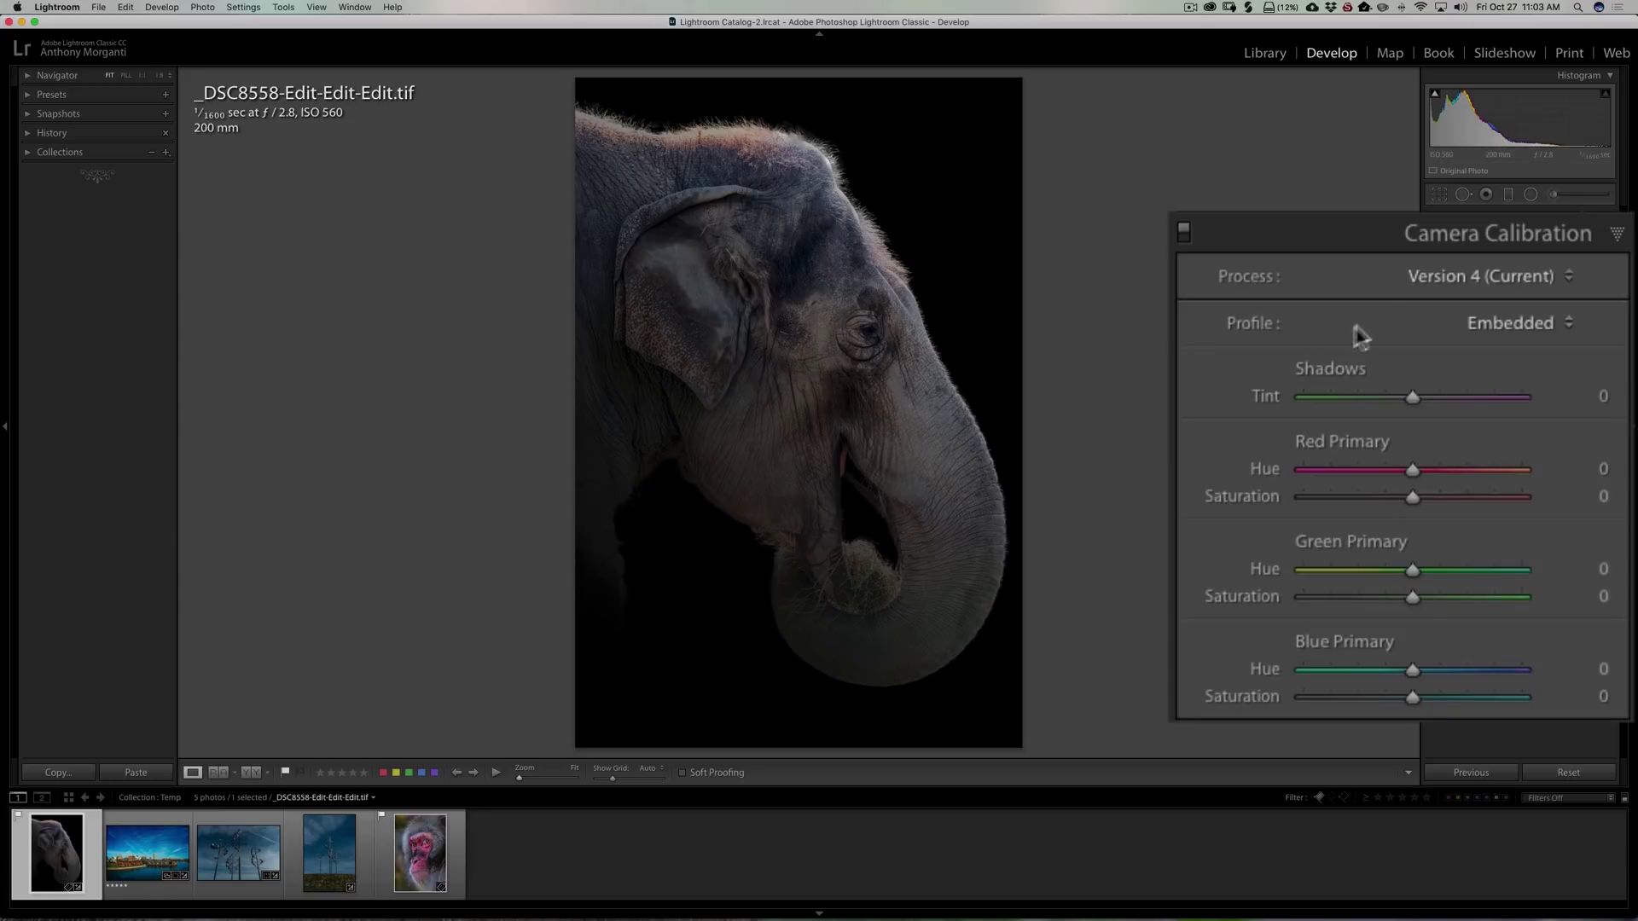
left_click(1557, 274)
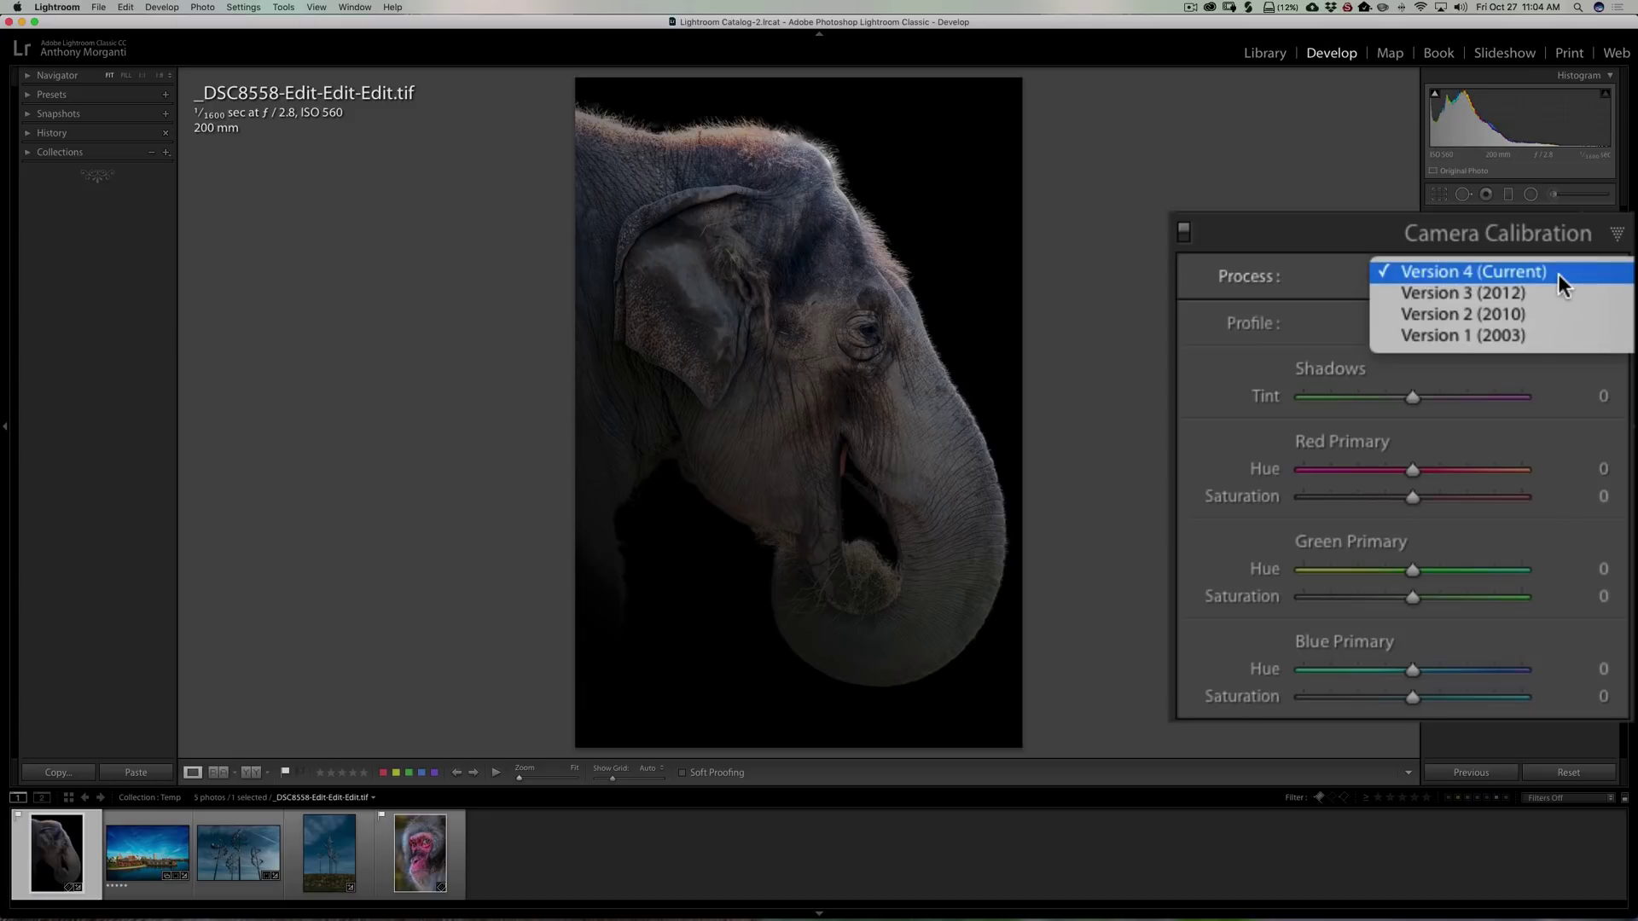
left_click(1468, 376)
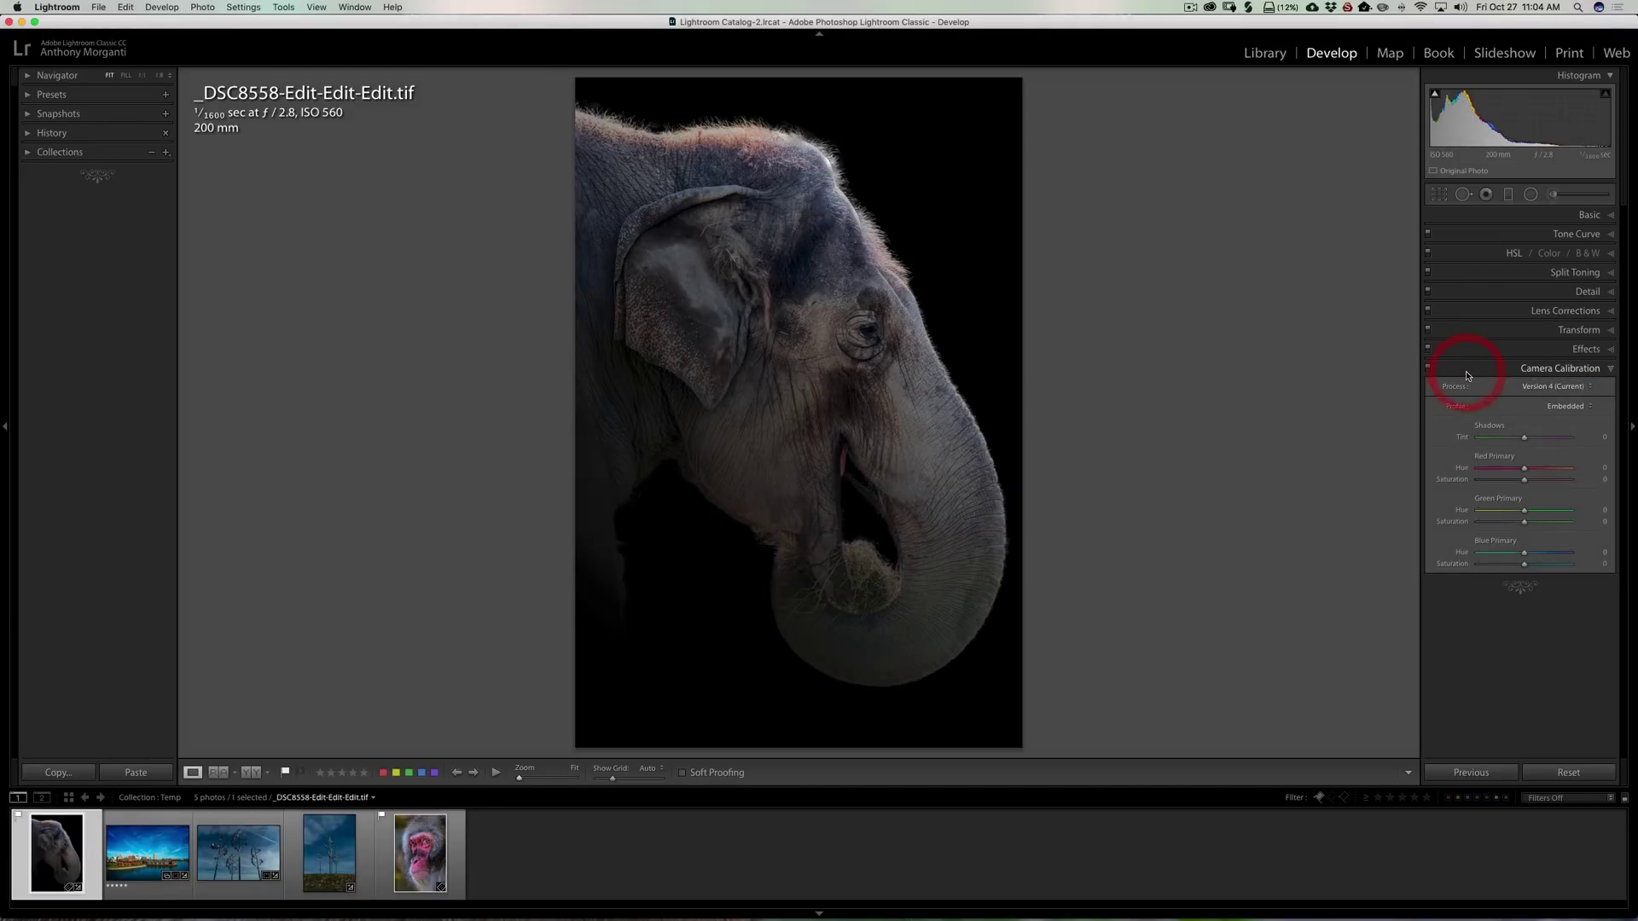
left_click(1552, 195)
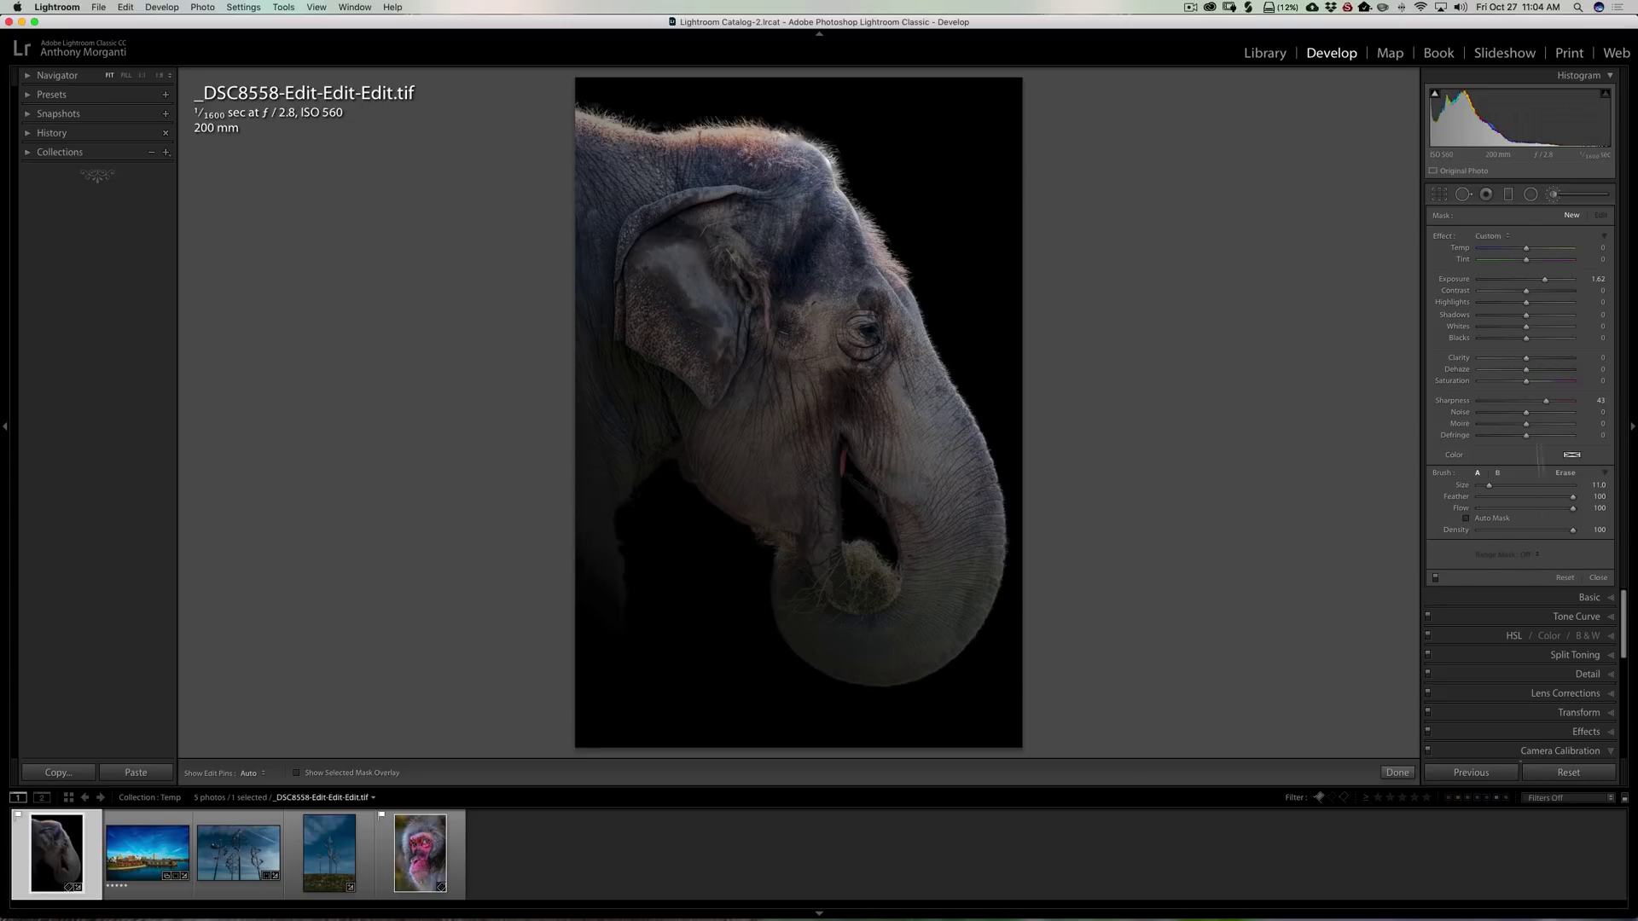
left_click(1553, 194)
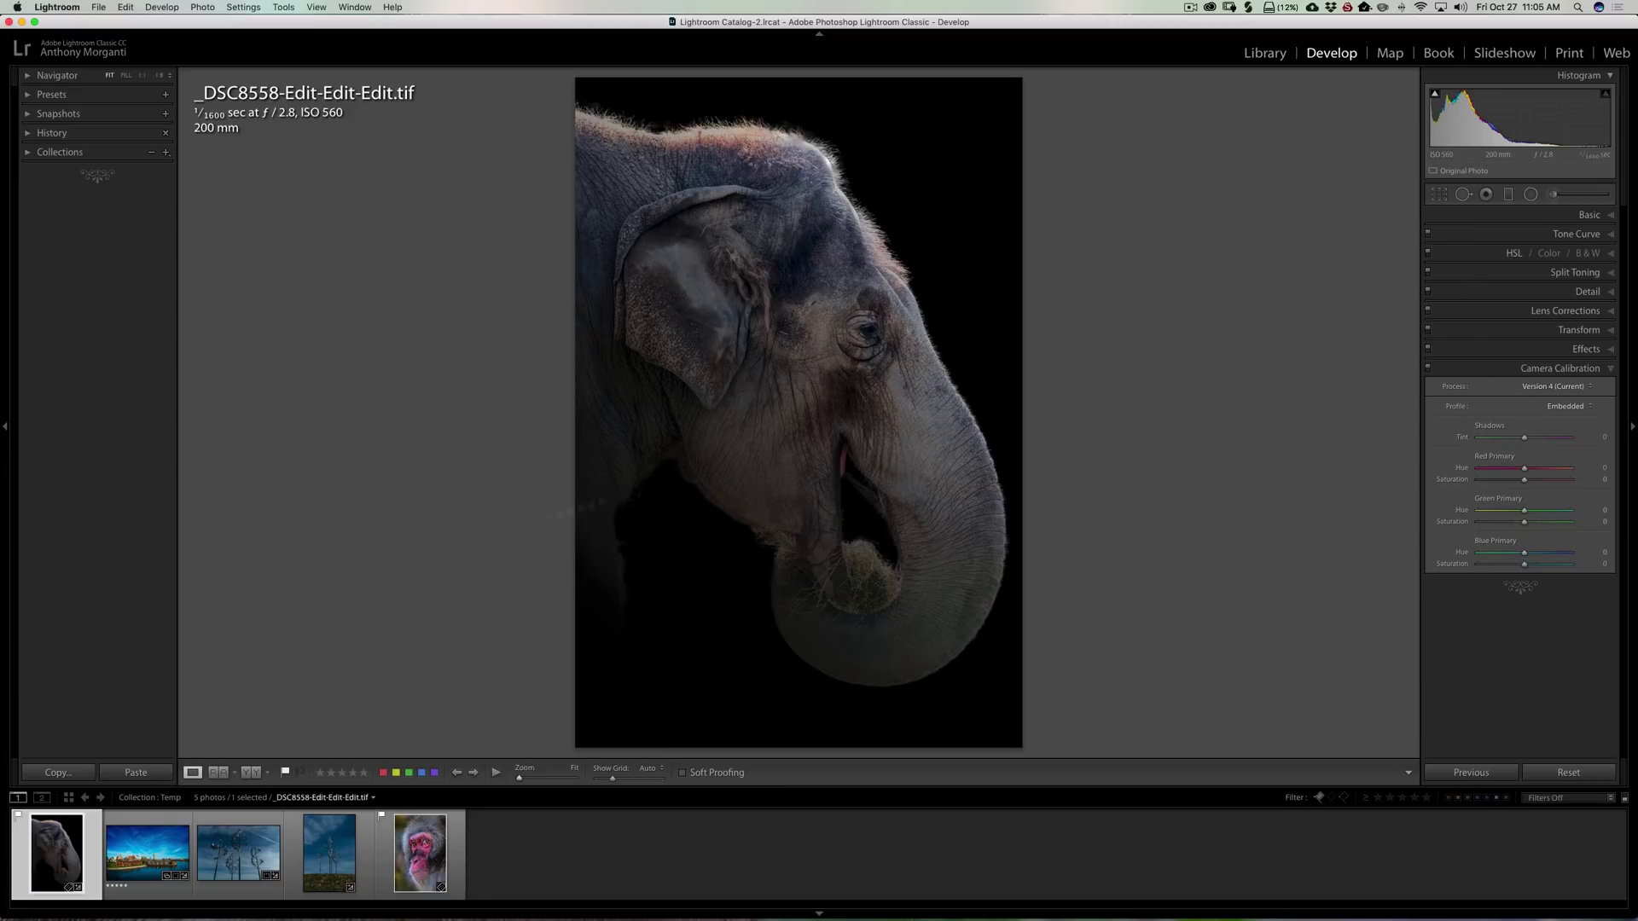
Open panorama _DSC0111-Pano-Edit.tif in Develop and confirm its Process reads Version 3 (2012).
left_click(147, 849)
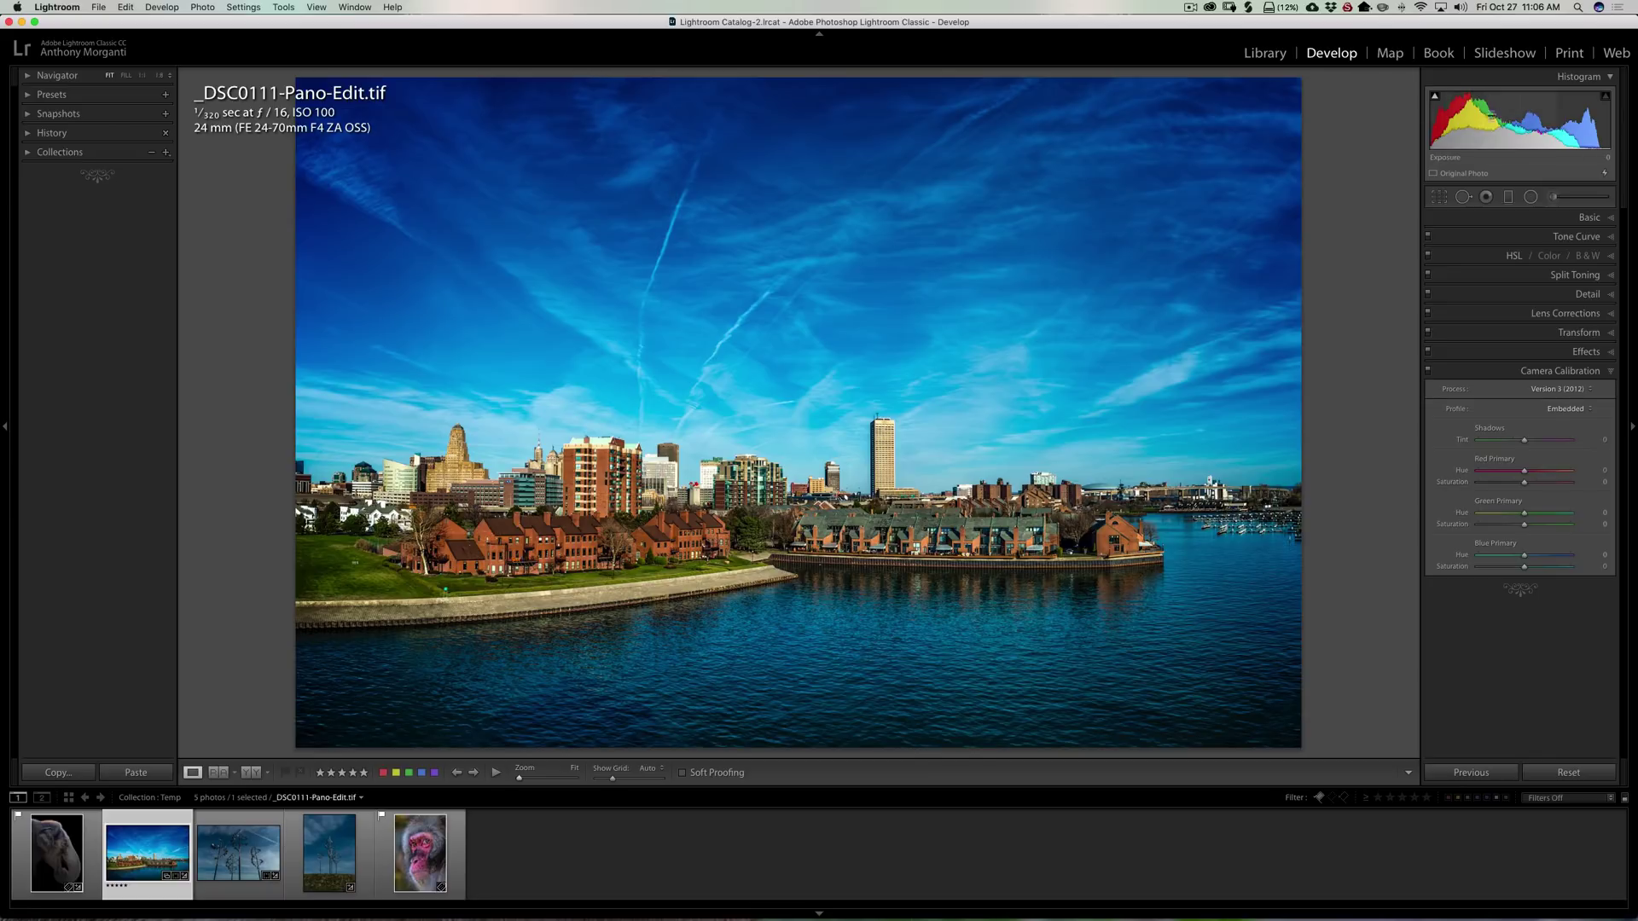
left_click(1265, 54)
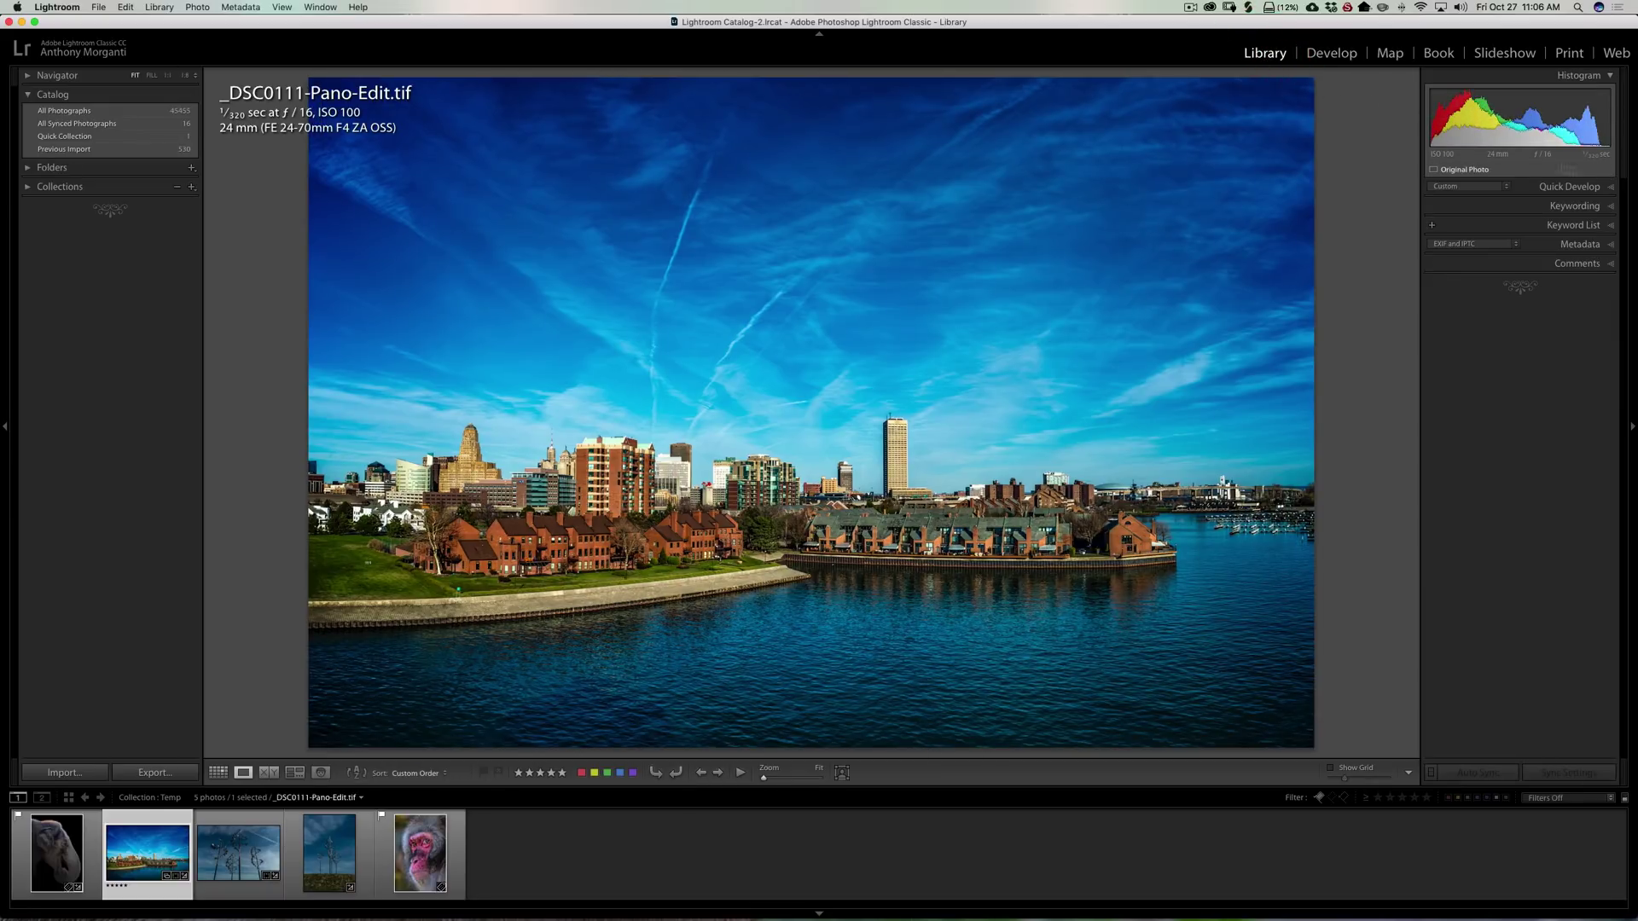
left_click(1332, 54)
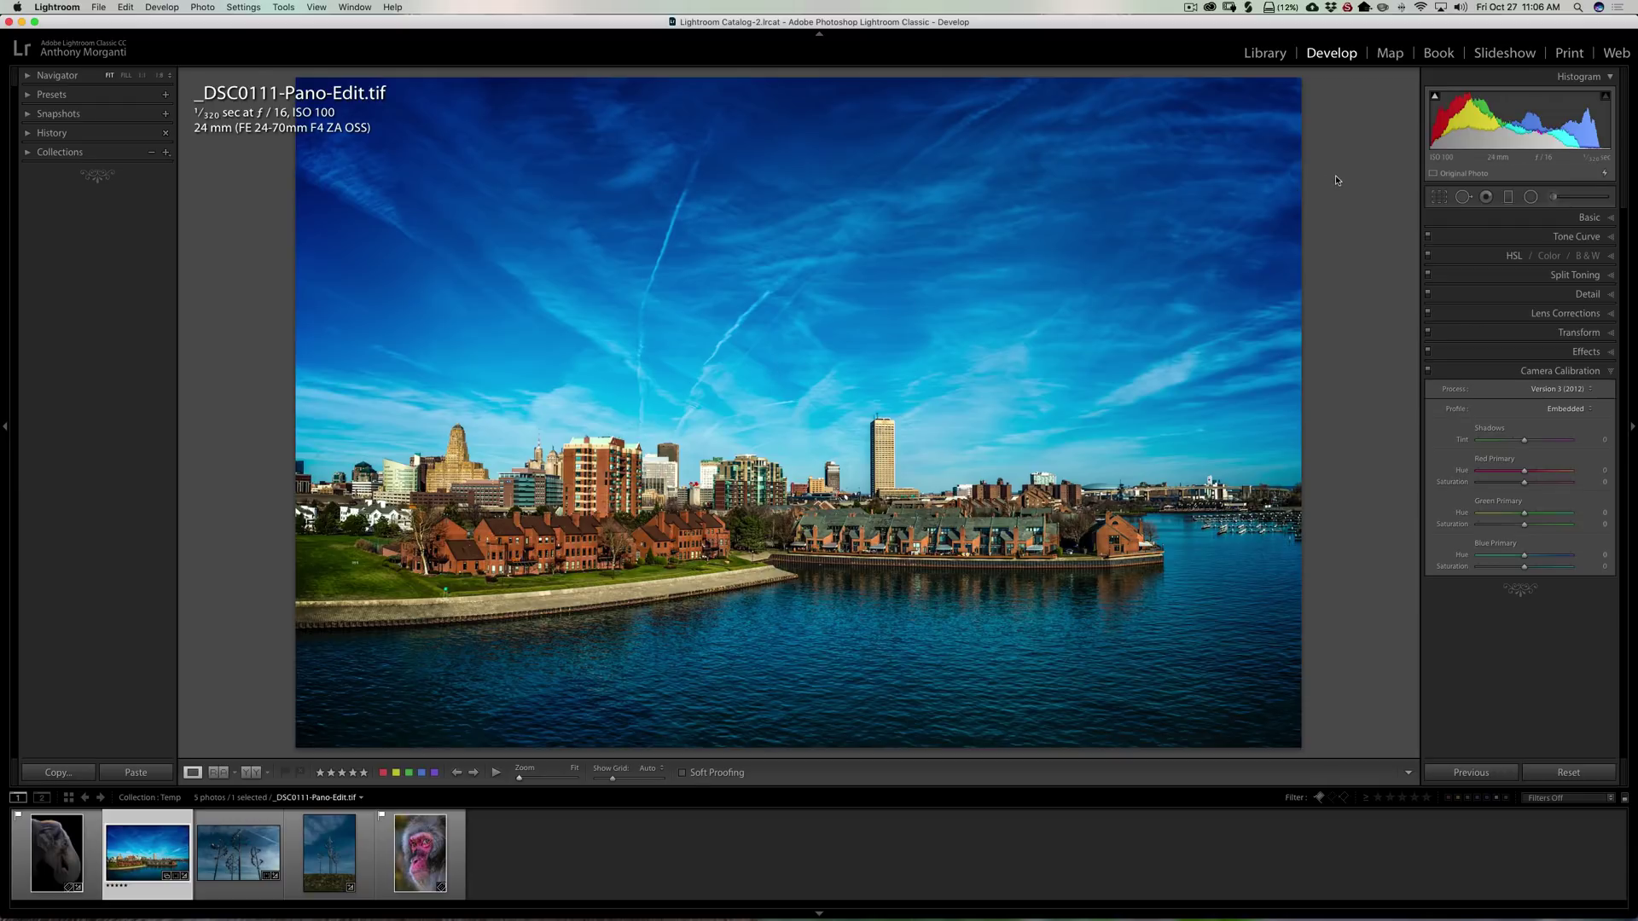
Update the panorama to Process Version 4 (Current), keeping Before/After review enabled.
left_click(1608, 176)
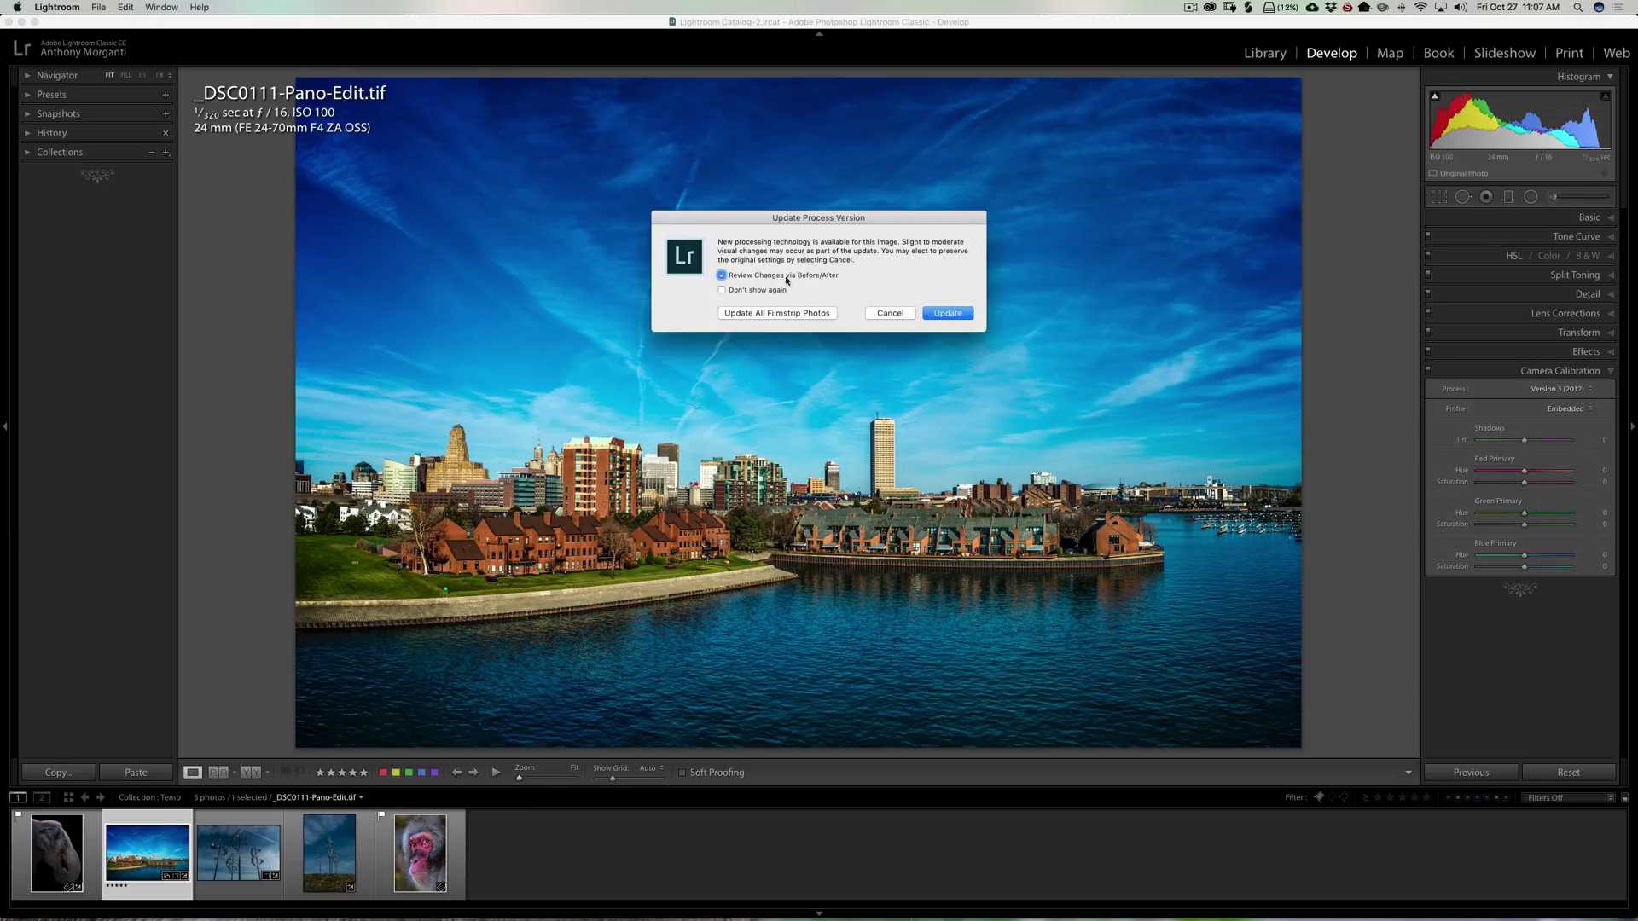
left_click(947, 316)
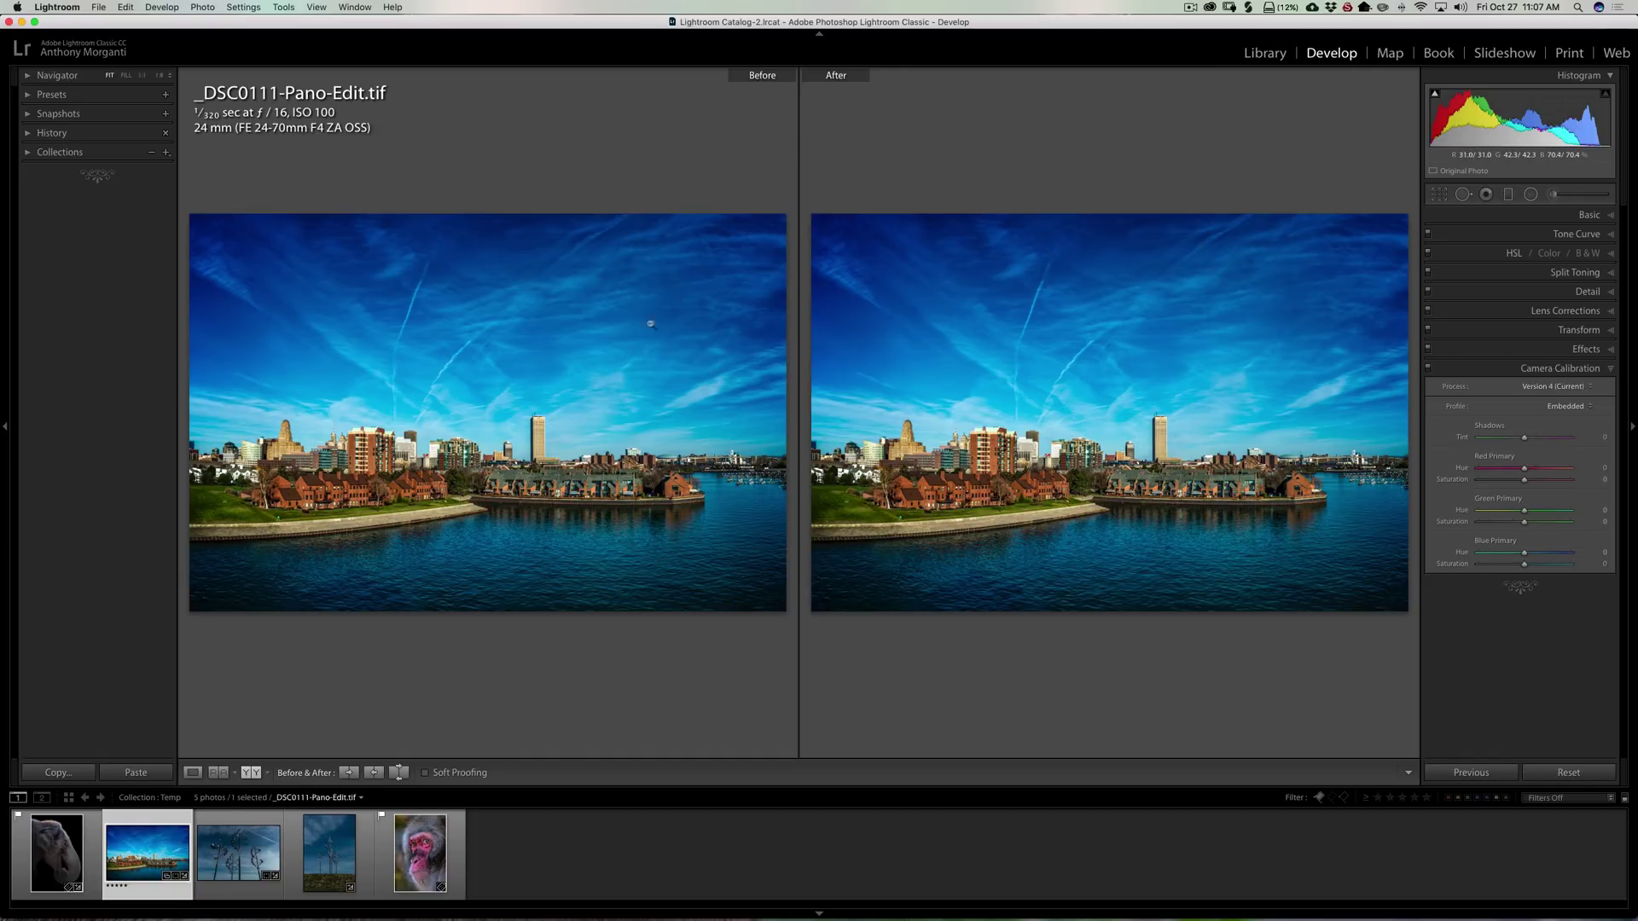
Zoom the Before/After comparison to 1:1 on the sky, then back to fit.
left_click(547, 359)
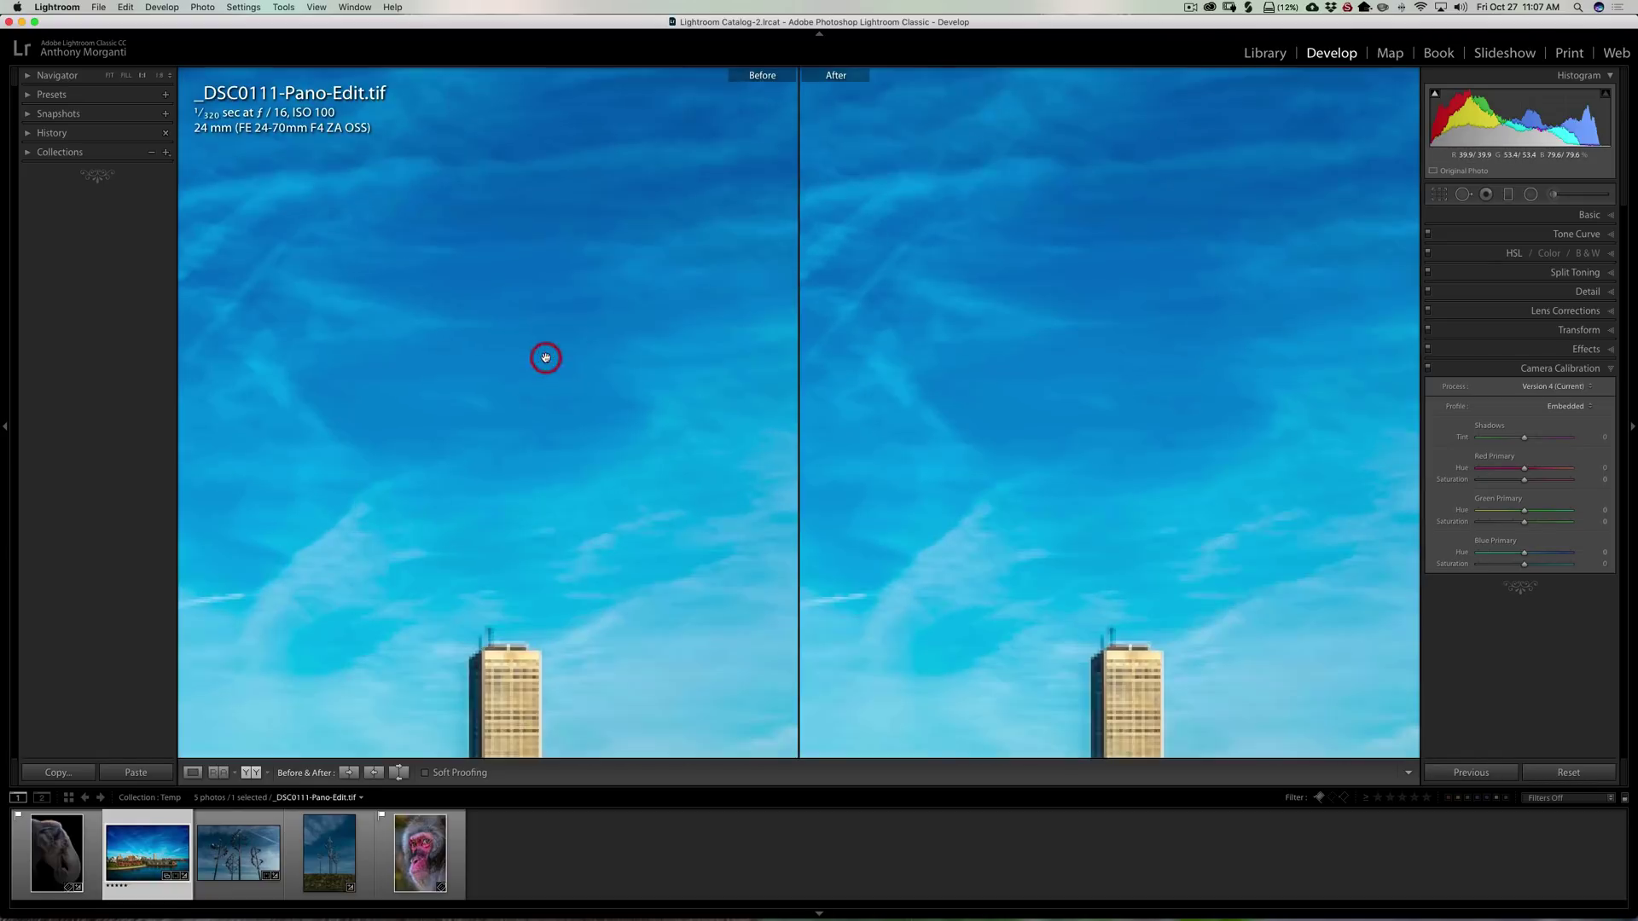
left_click(697, 356)
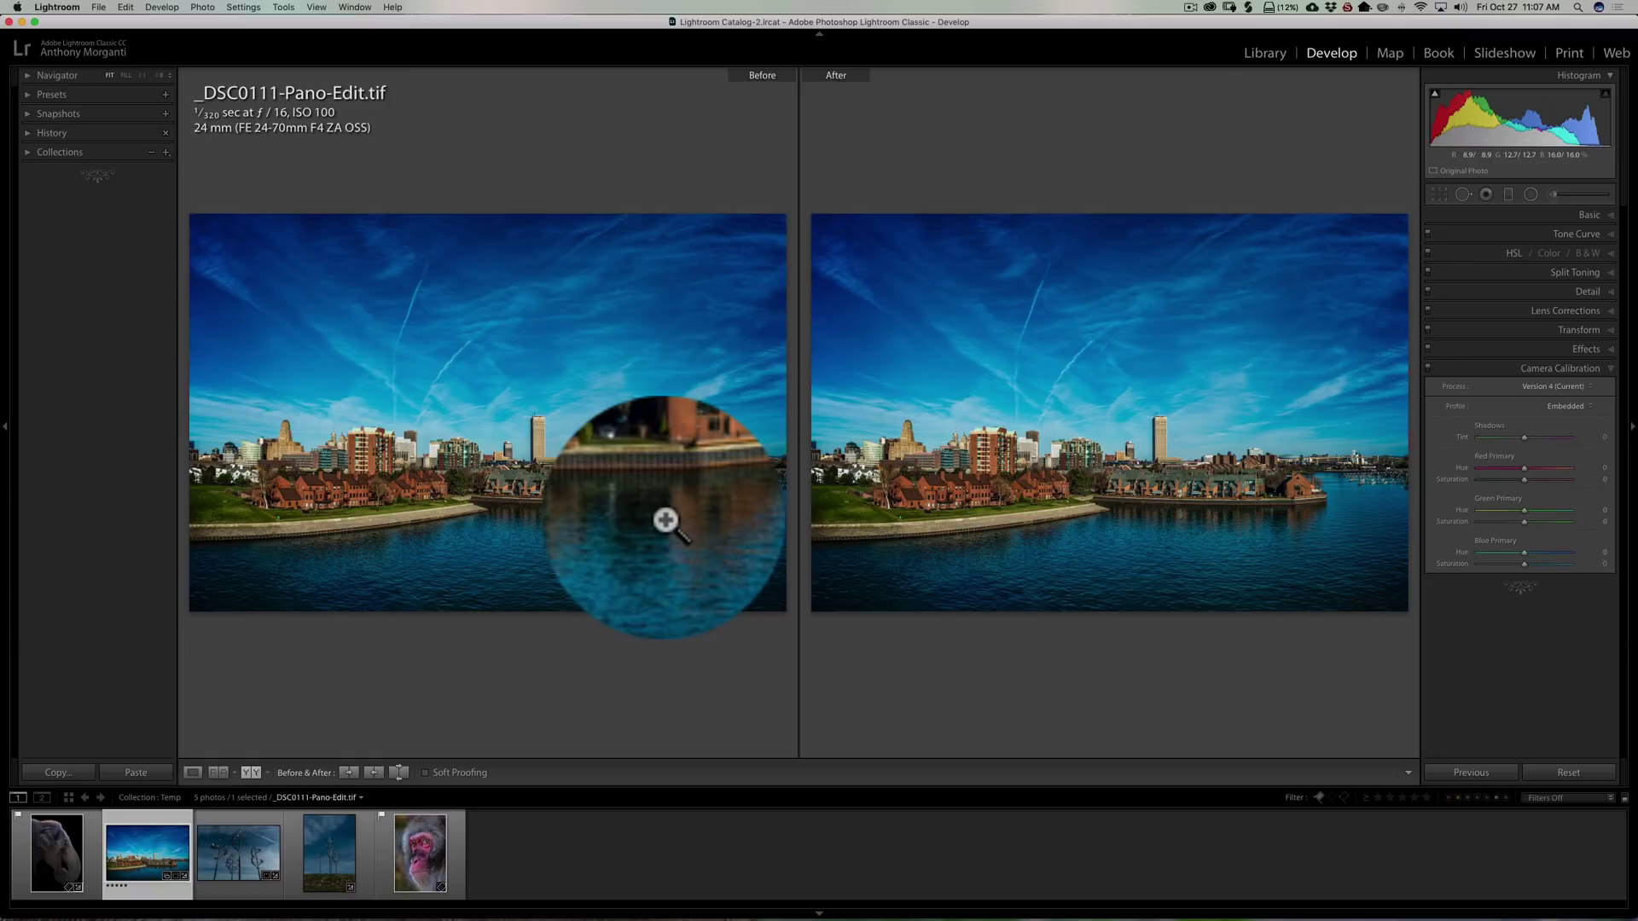
Return the updated panorama from Before/After to a single Loupe view.
key("d")
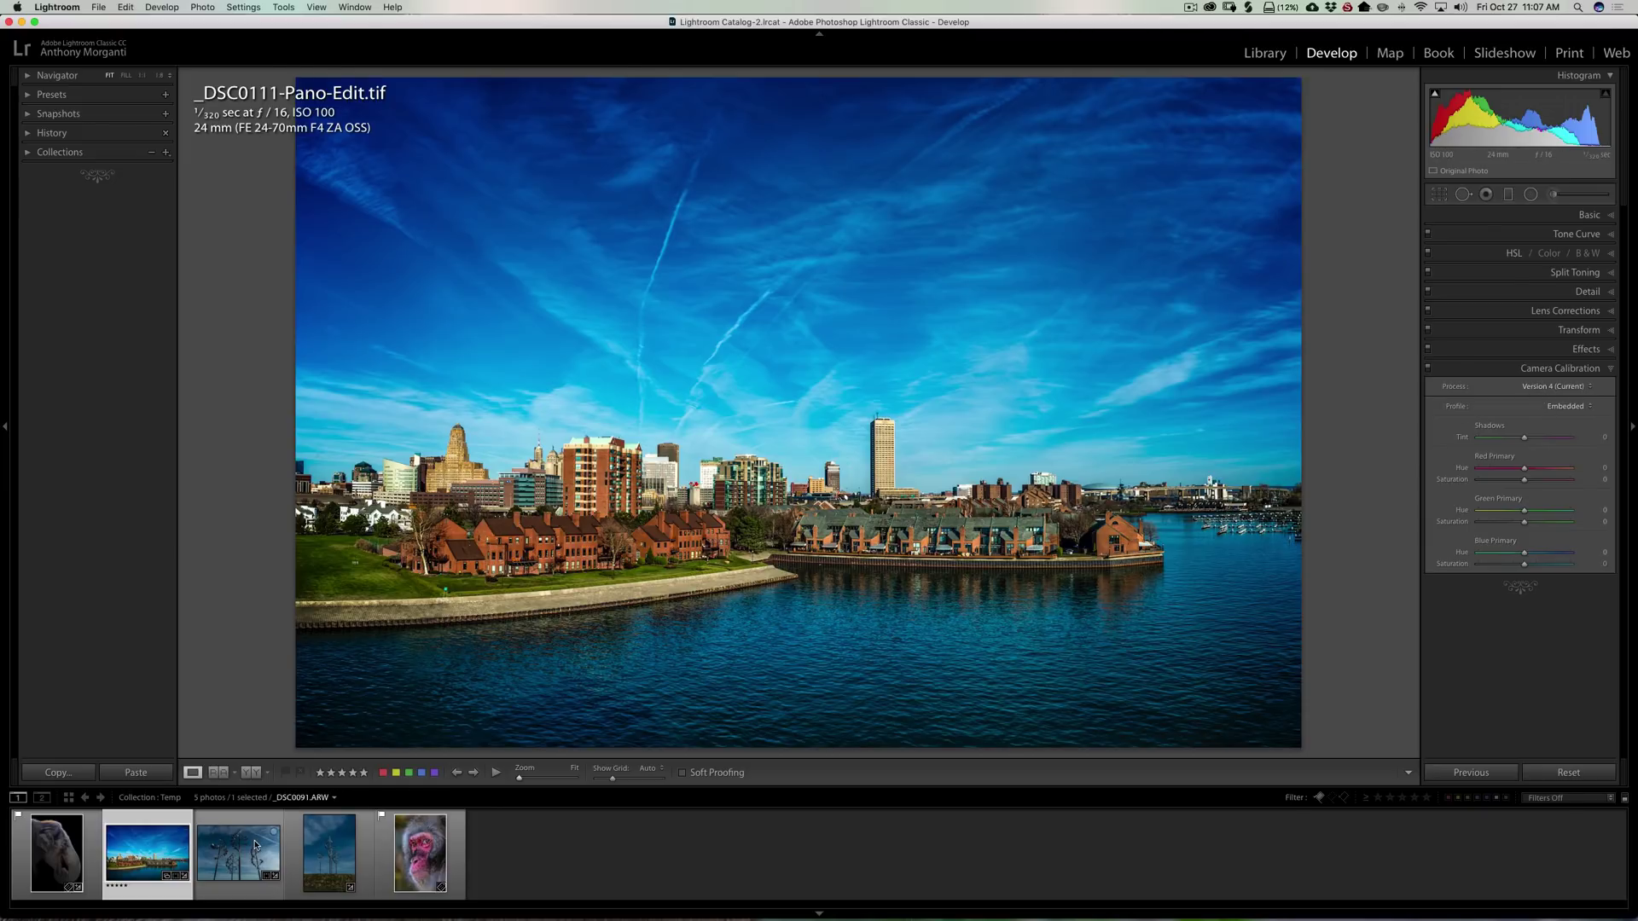
mouse_move(255, 846)
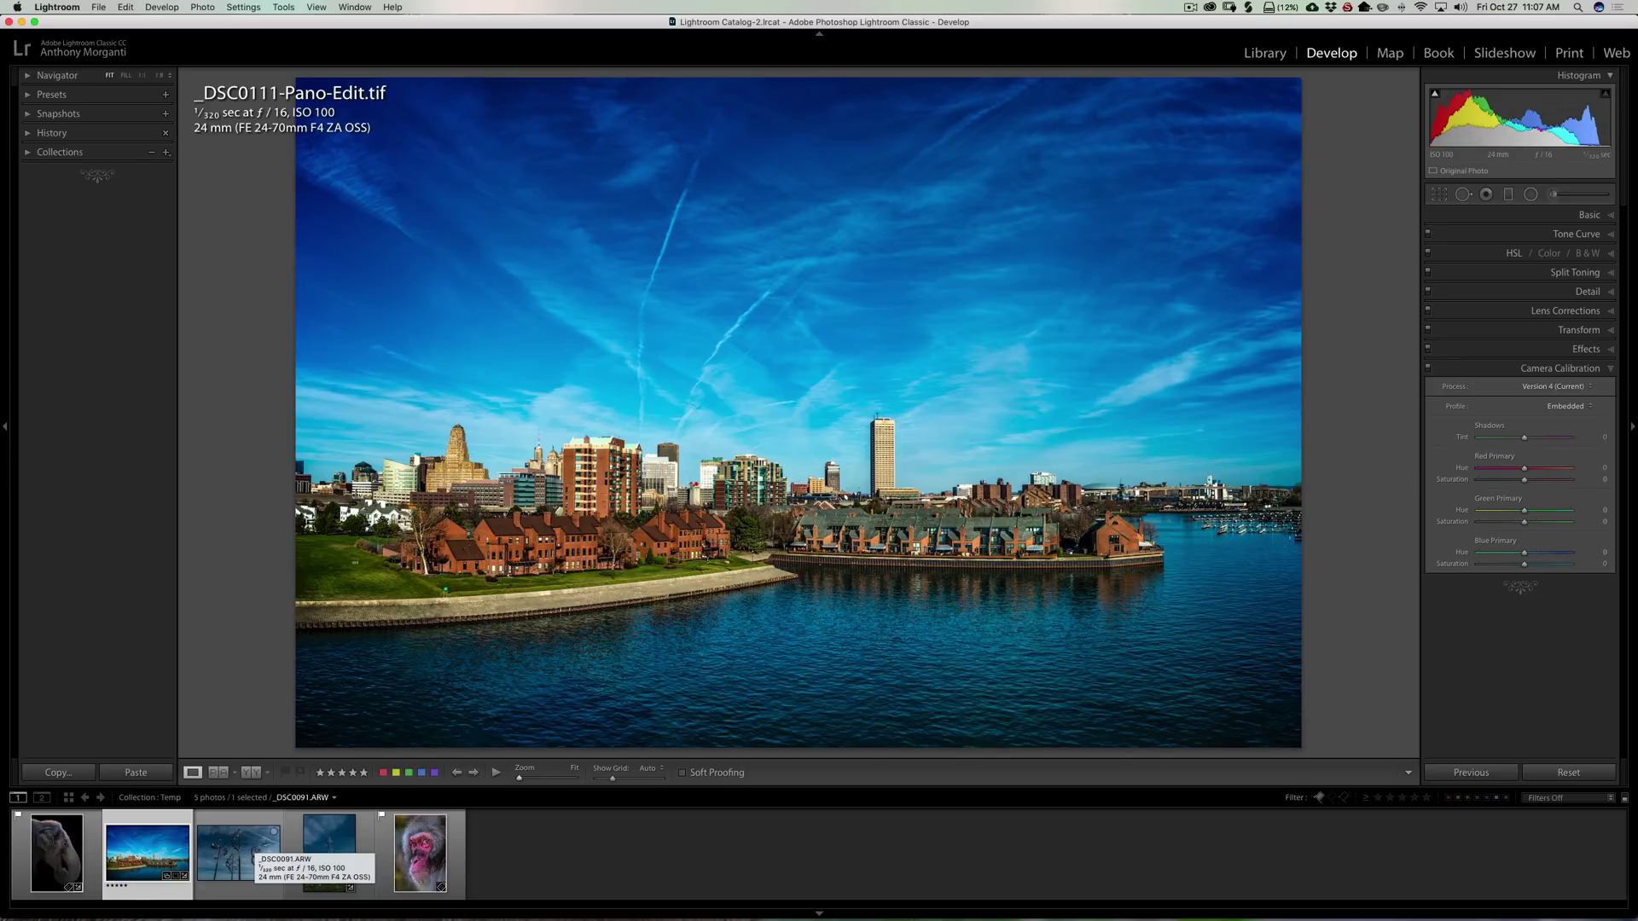
Revert the panorama to Version 3 (2012), then open _DSC0091.ARW from the filmstrip.
left_click(1552, 386)
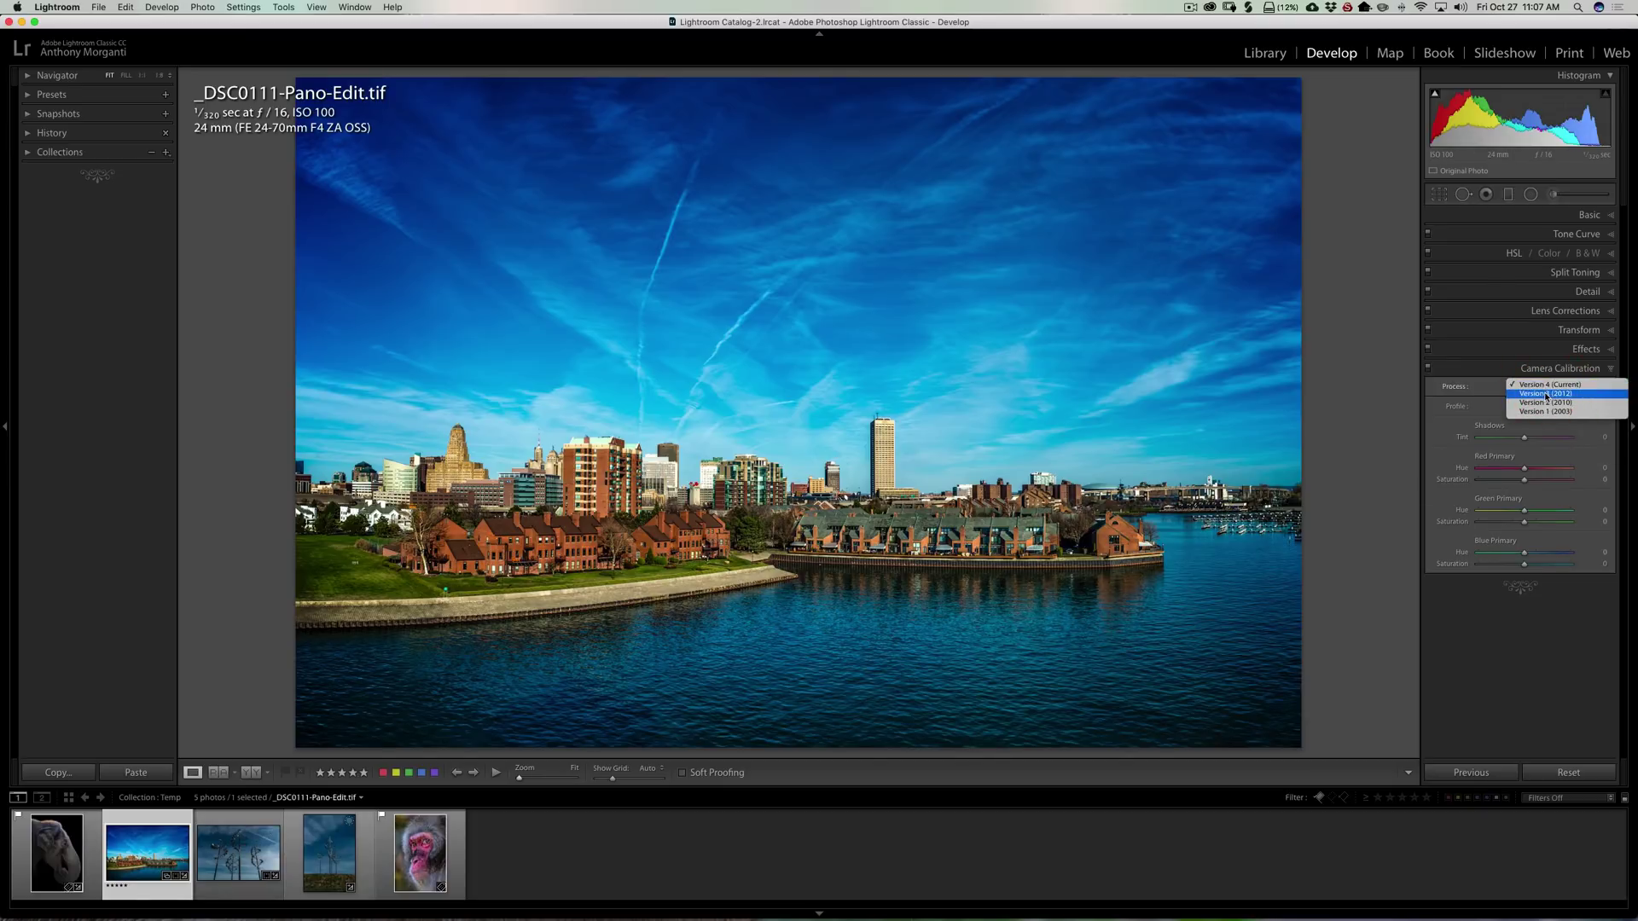
left_click(1546, 394)
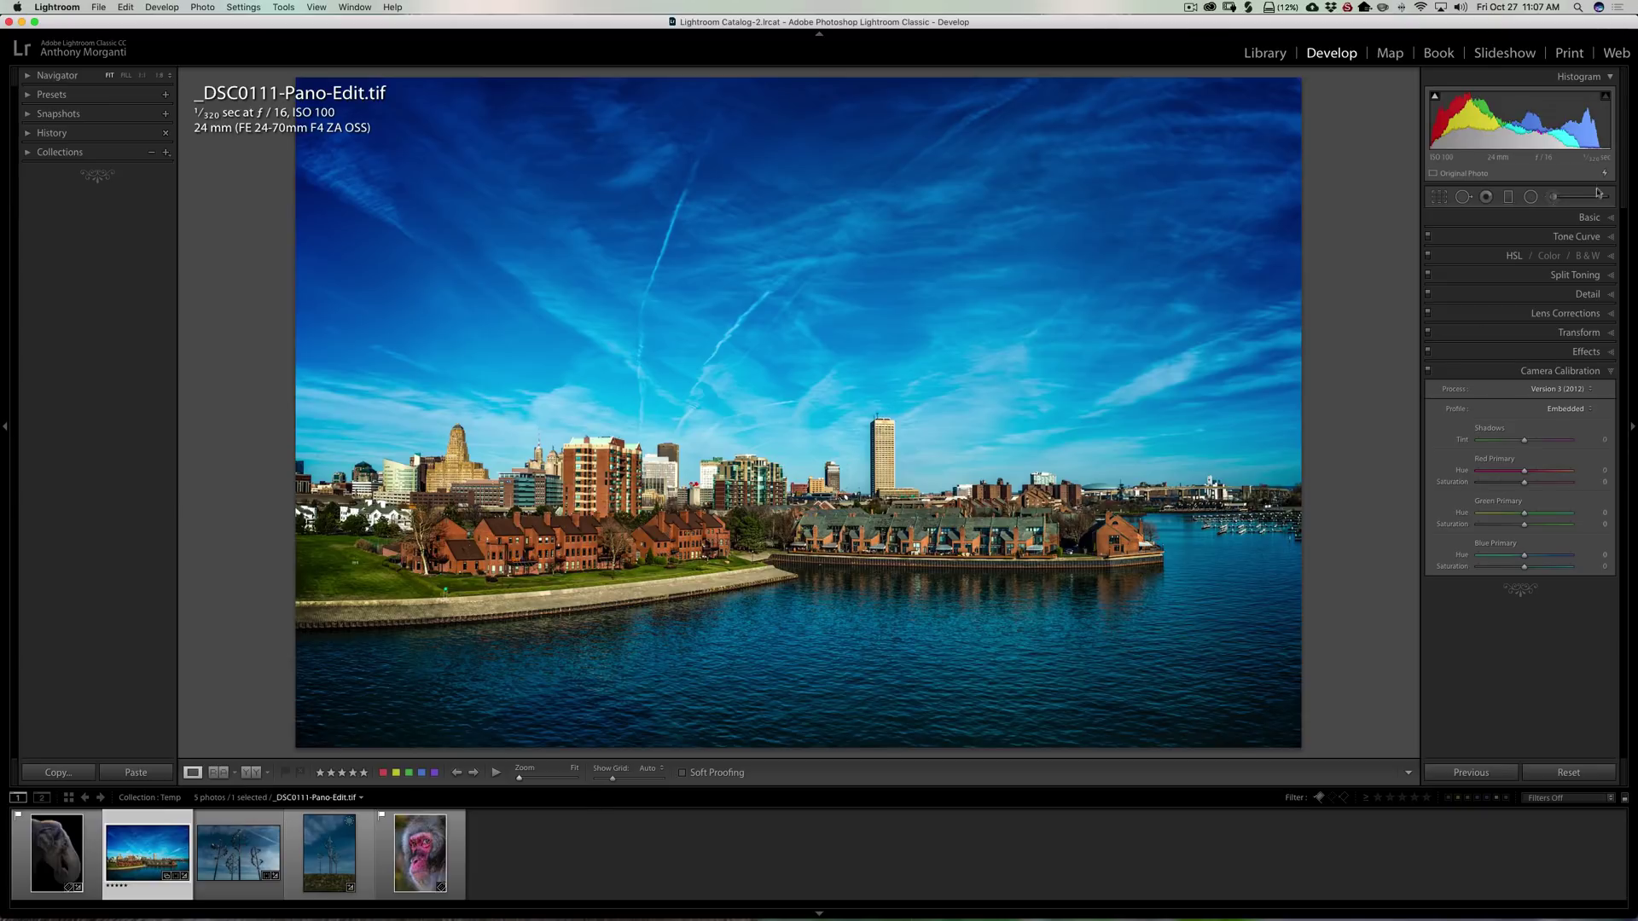
left_click(213, 840)
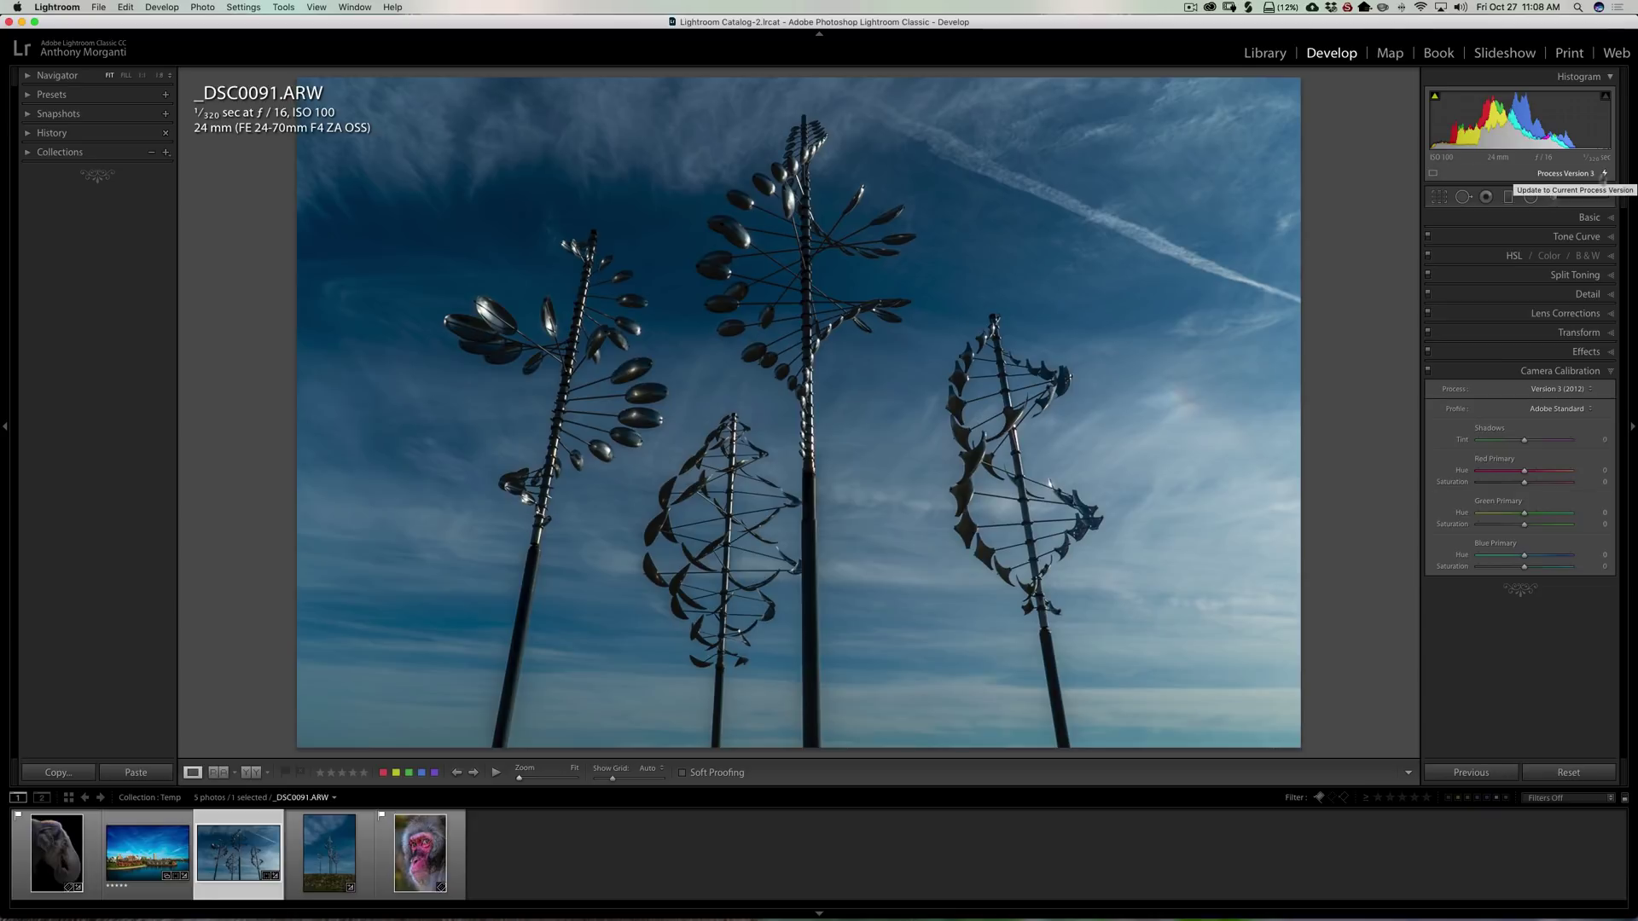
Set _DSC0091.ARW's Temp to 6,183 and view Camera Calibration, now on Version 4 (Current).
left_click(1590, 218)
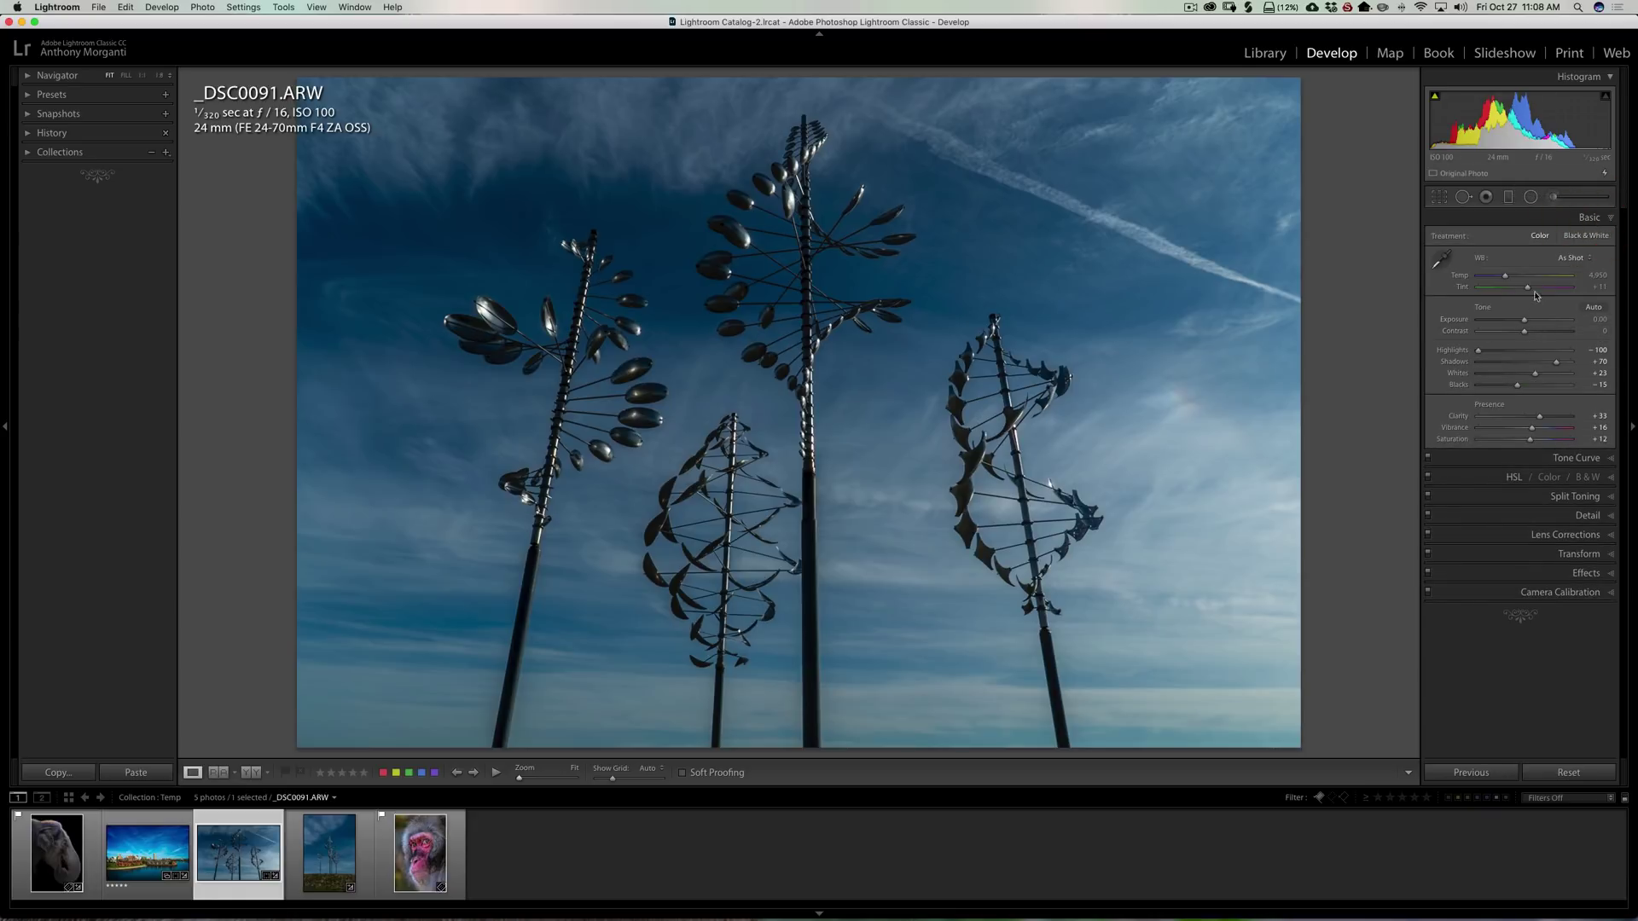
left_click_drag(1507, 279, 1517, 277)
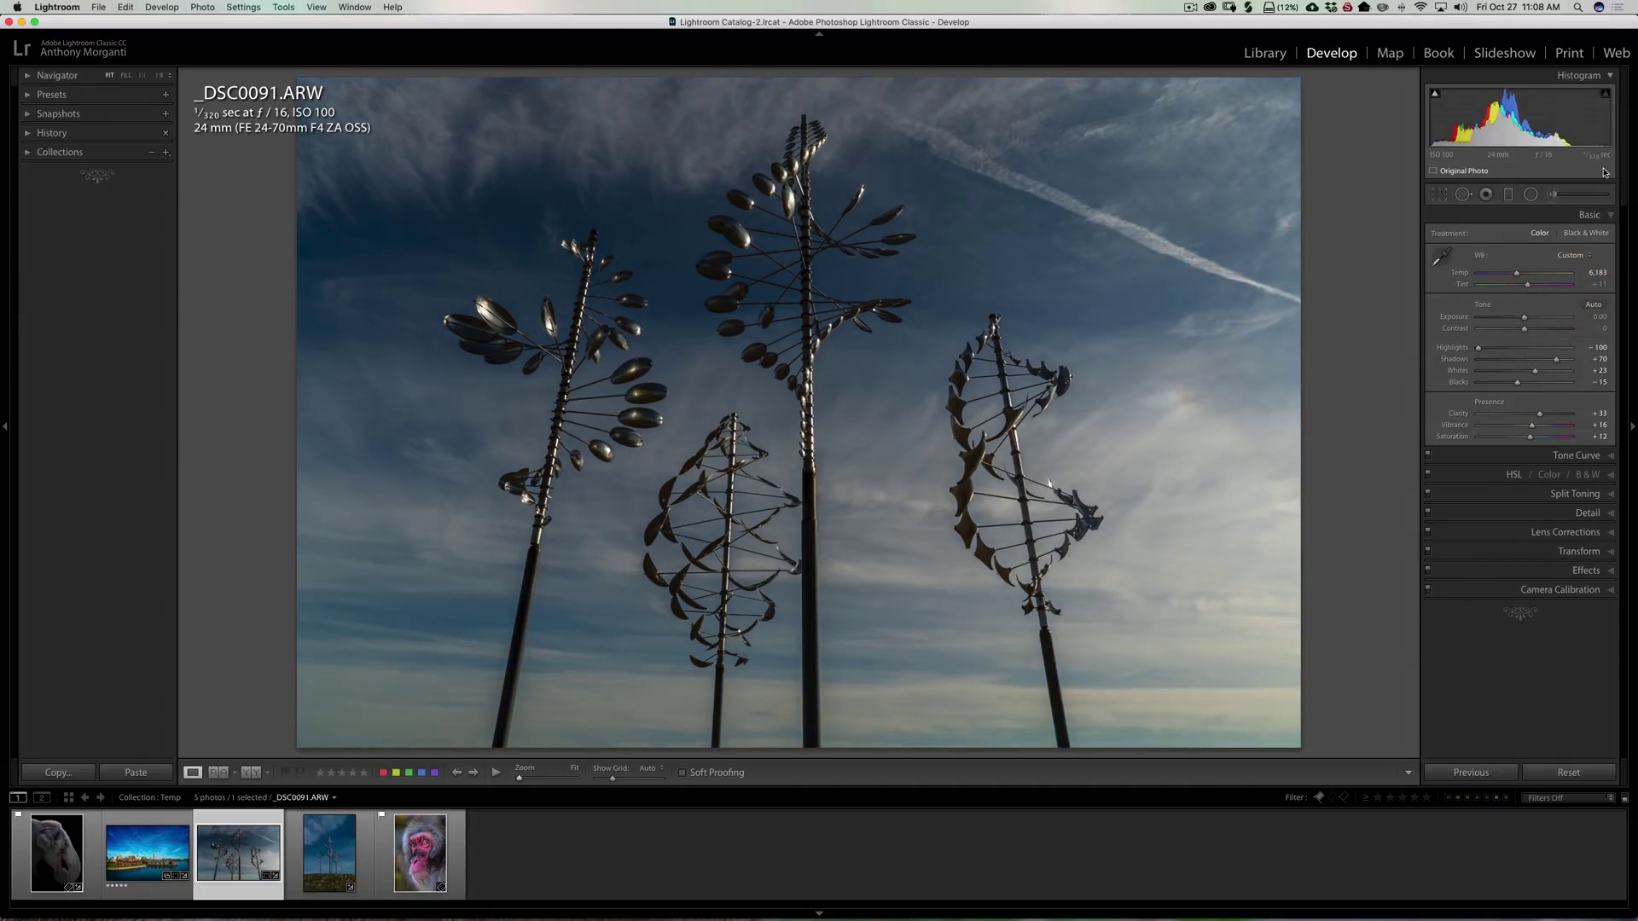
left_click(1570, 590)
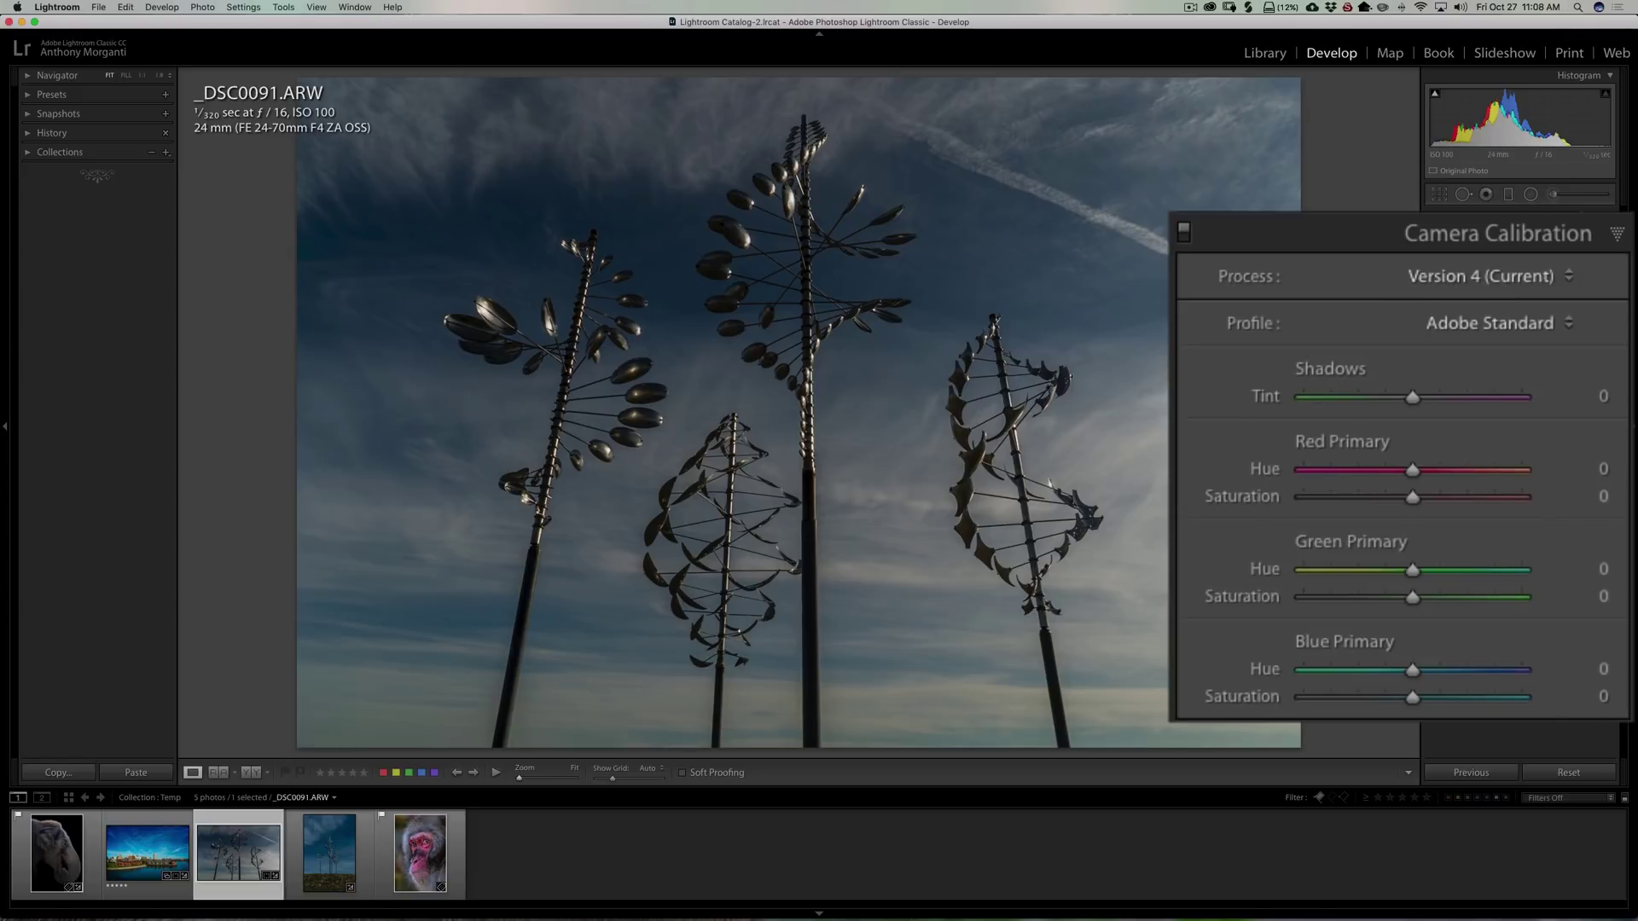
Revert _DSC0091.ARW to Version 3 (2012), checking the Detail panel, then open _DSC0102.ARW.
left_click(1517, 269)
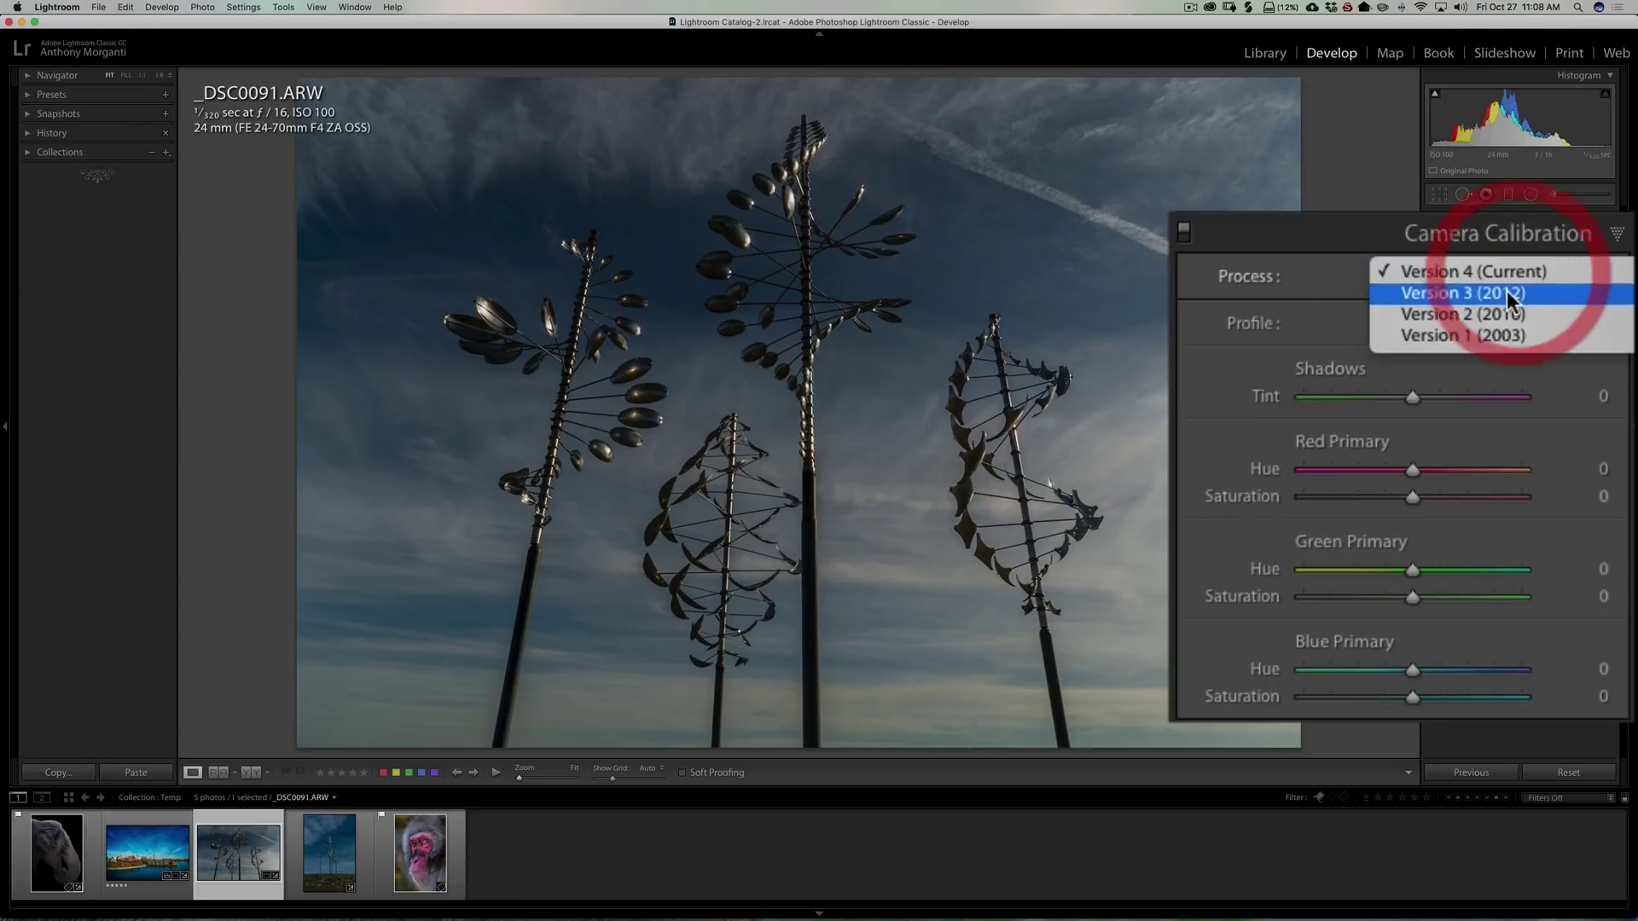
left_click(1502, 274)
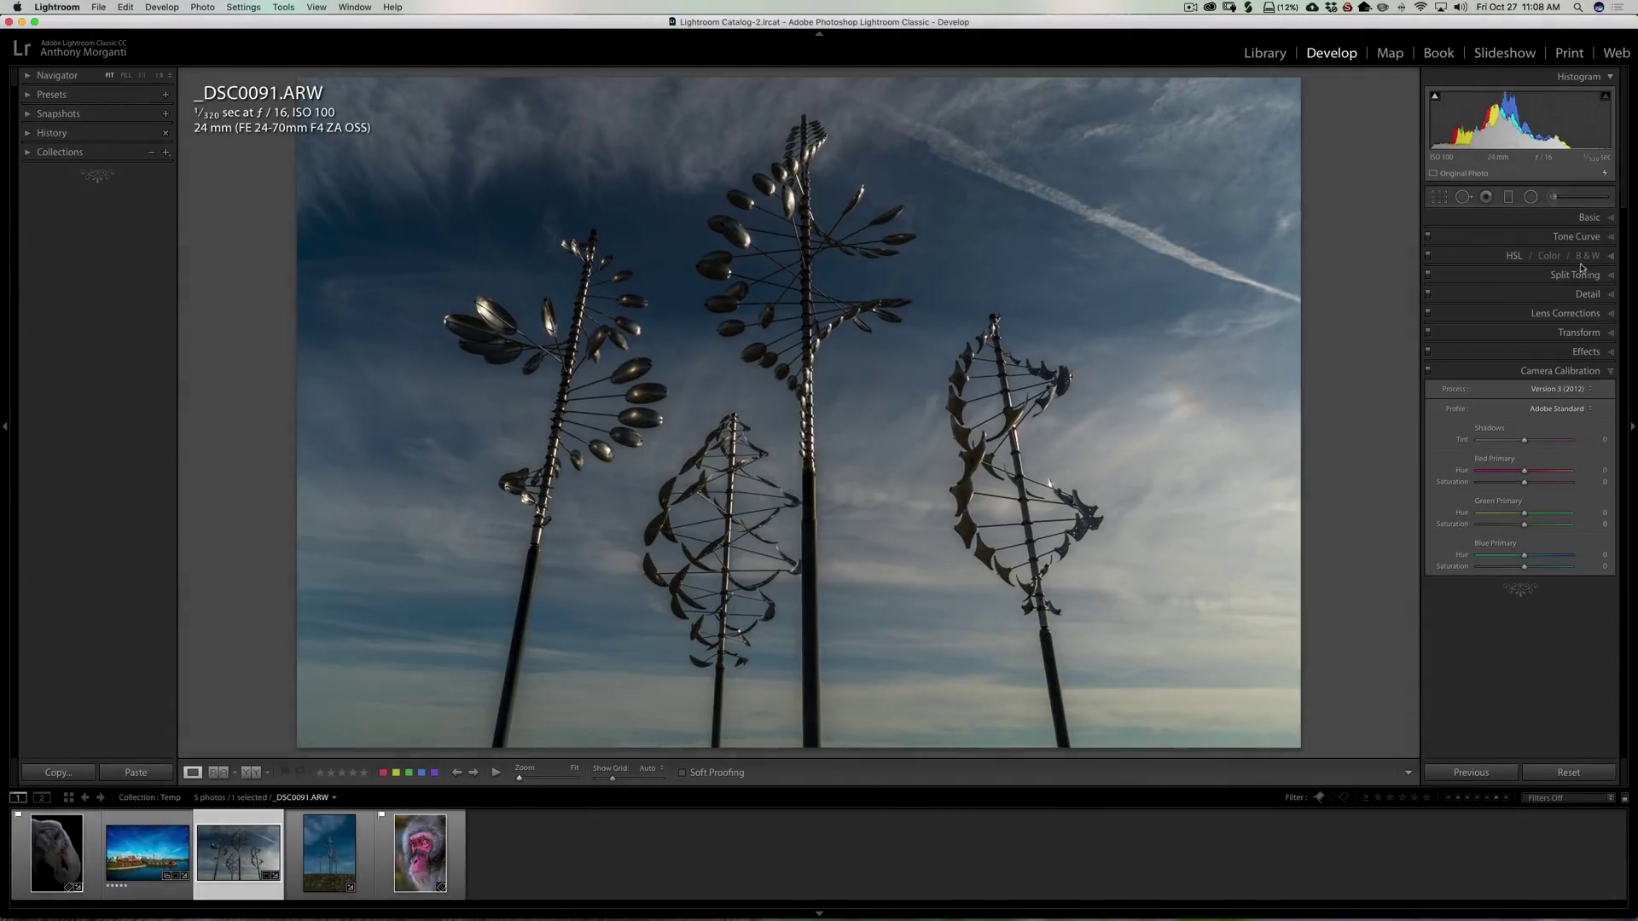
left_click(1588, 295)
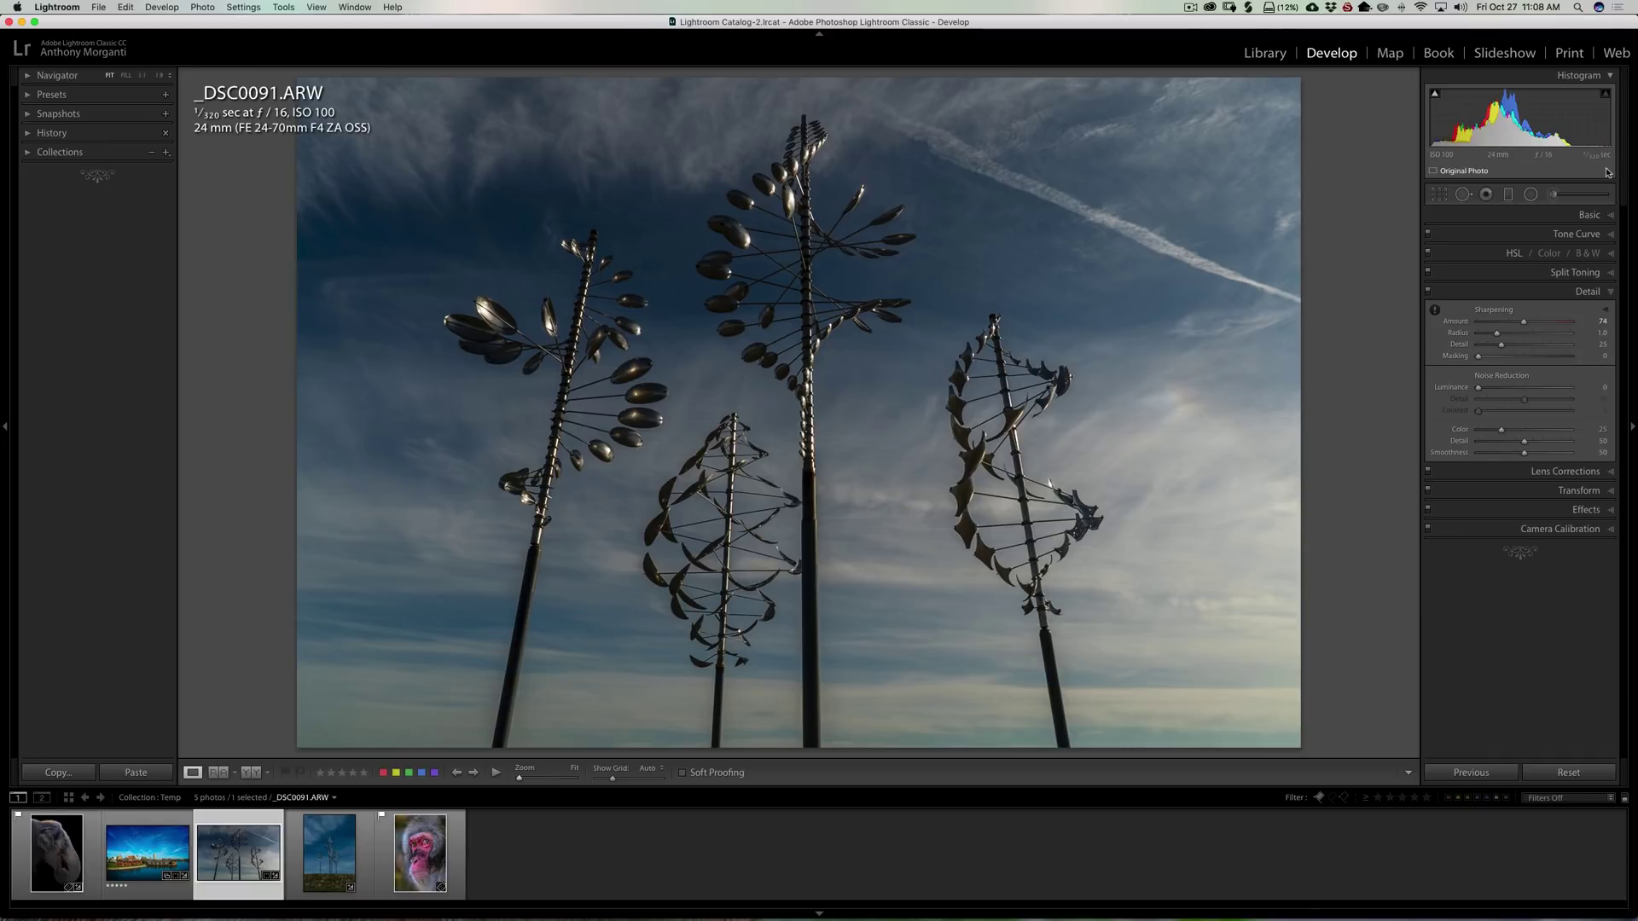
left_click(1575, 530)
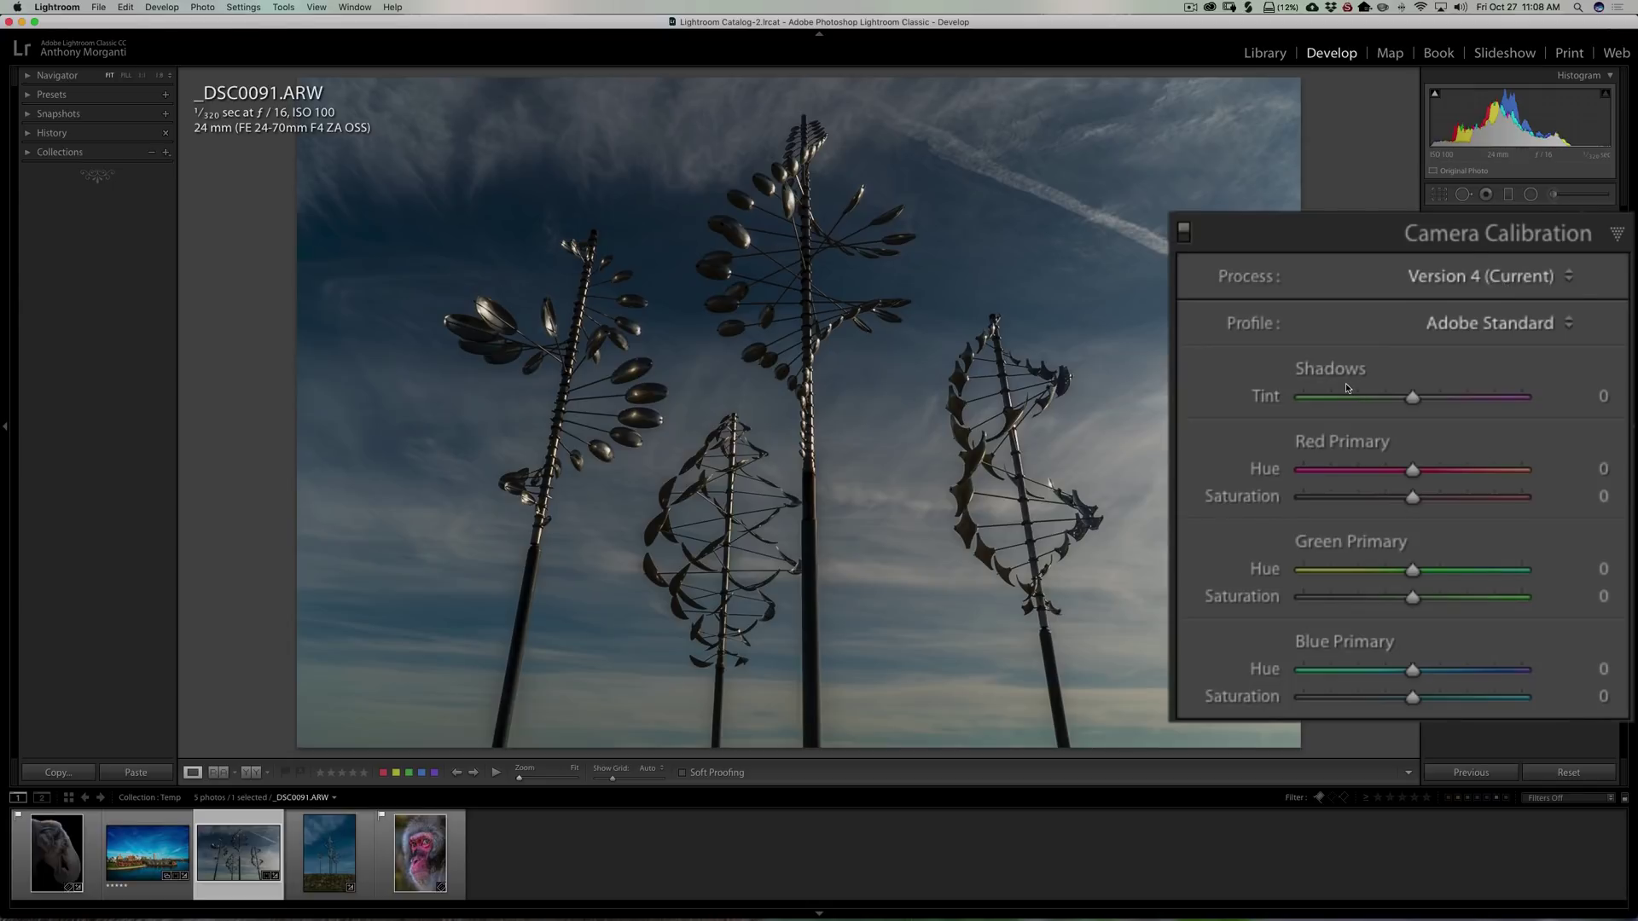
left_click(1468, 278)
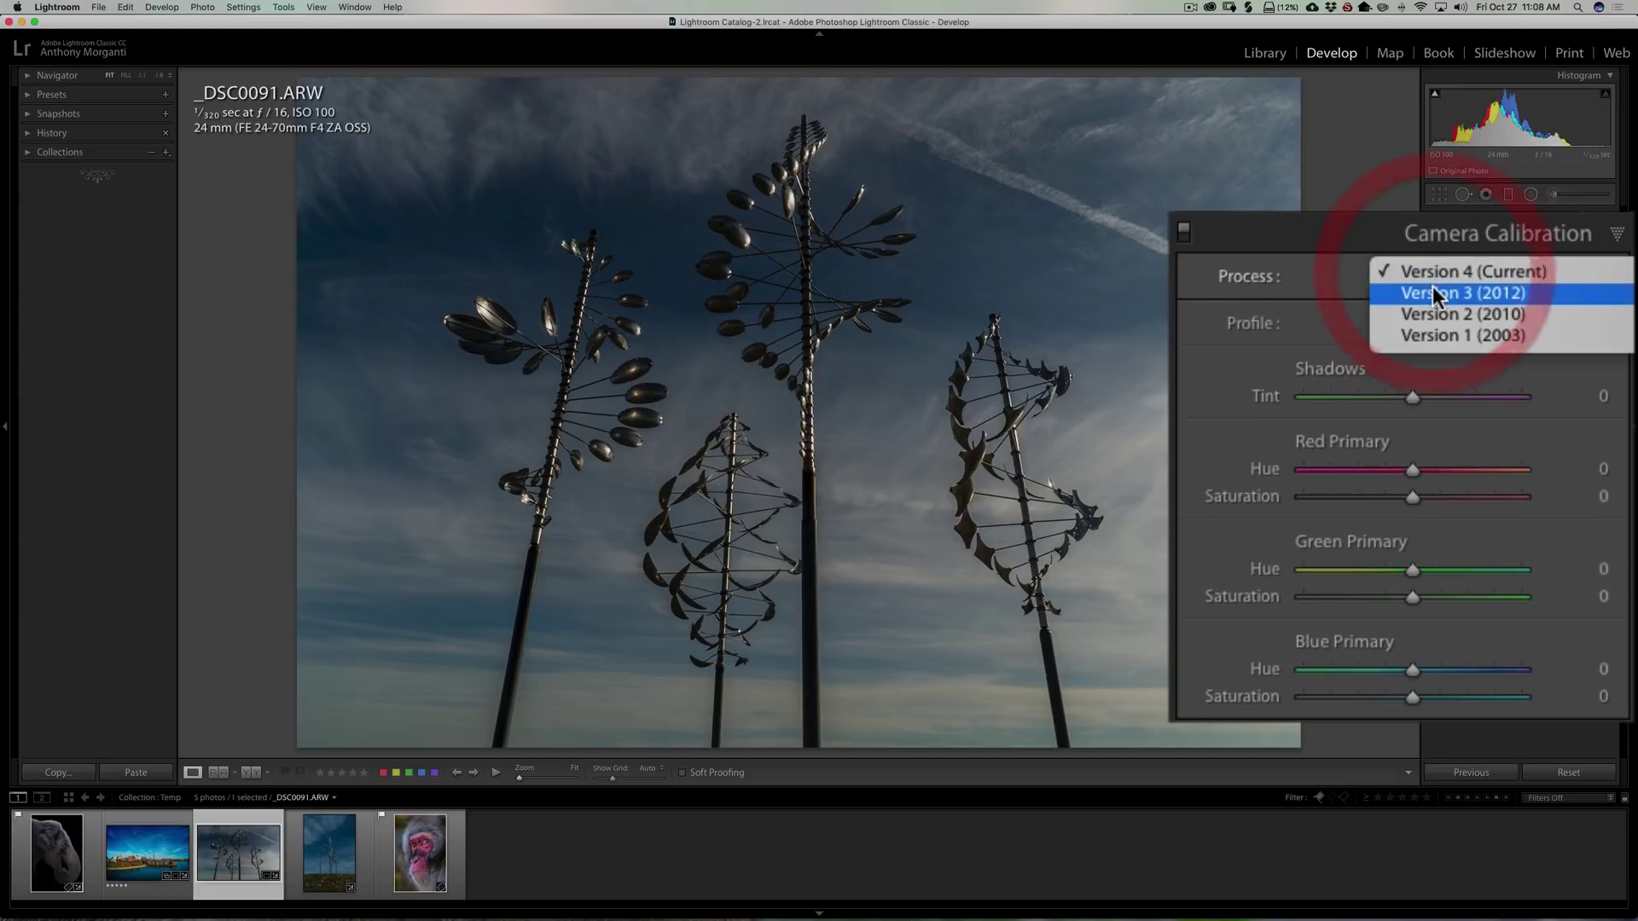
left_click(1432, 286)
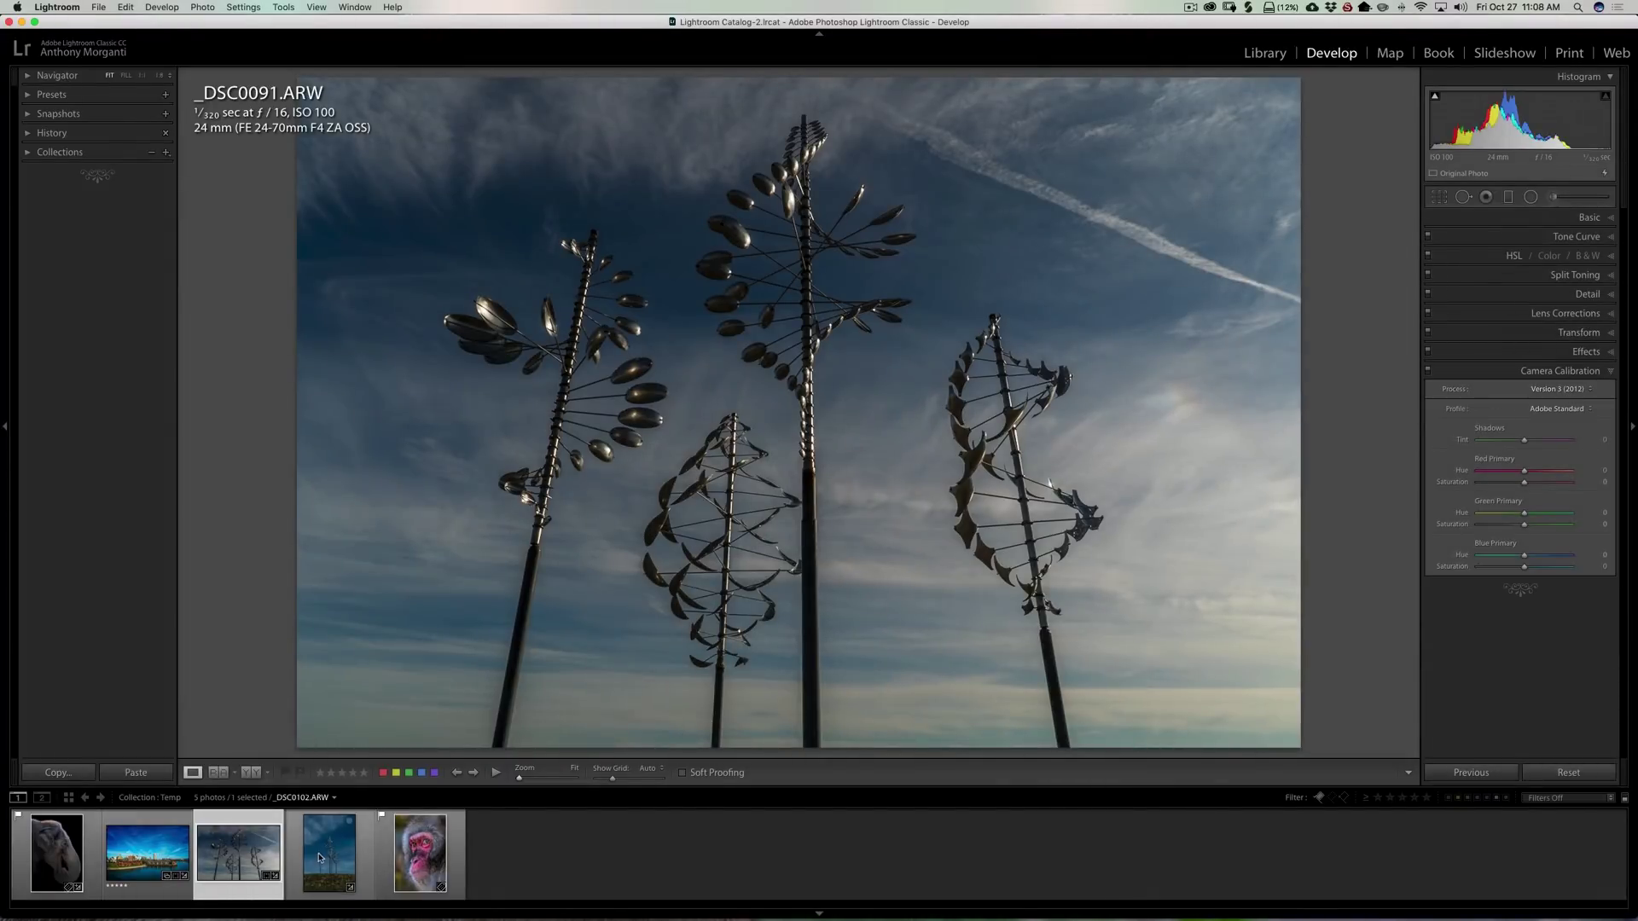
left_click(319, 857)
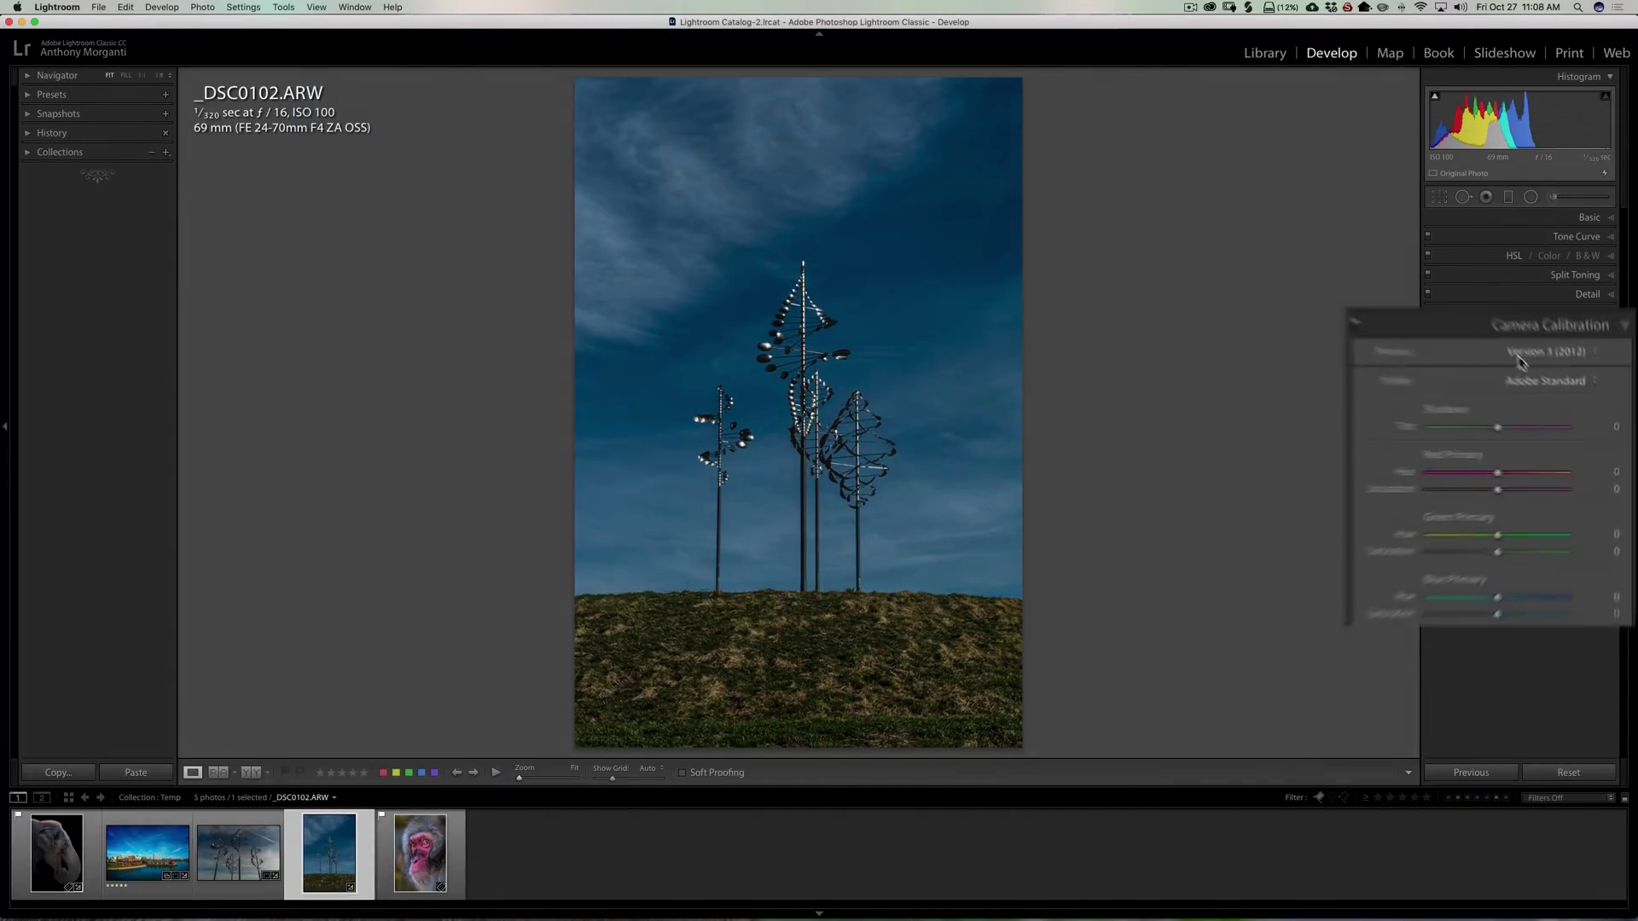
Switch _DSC0102.ARW to Version 2 (2010) and expand Basic to reveal Recovery and Fill Light.
left_click(1553, 282)
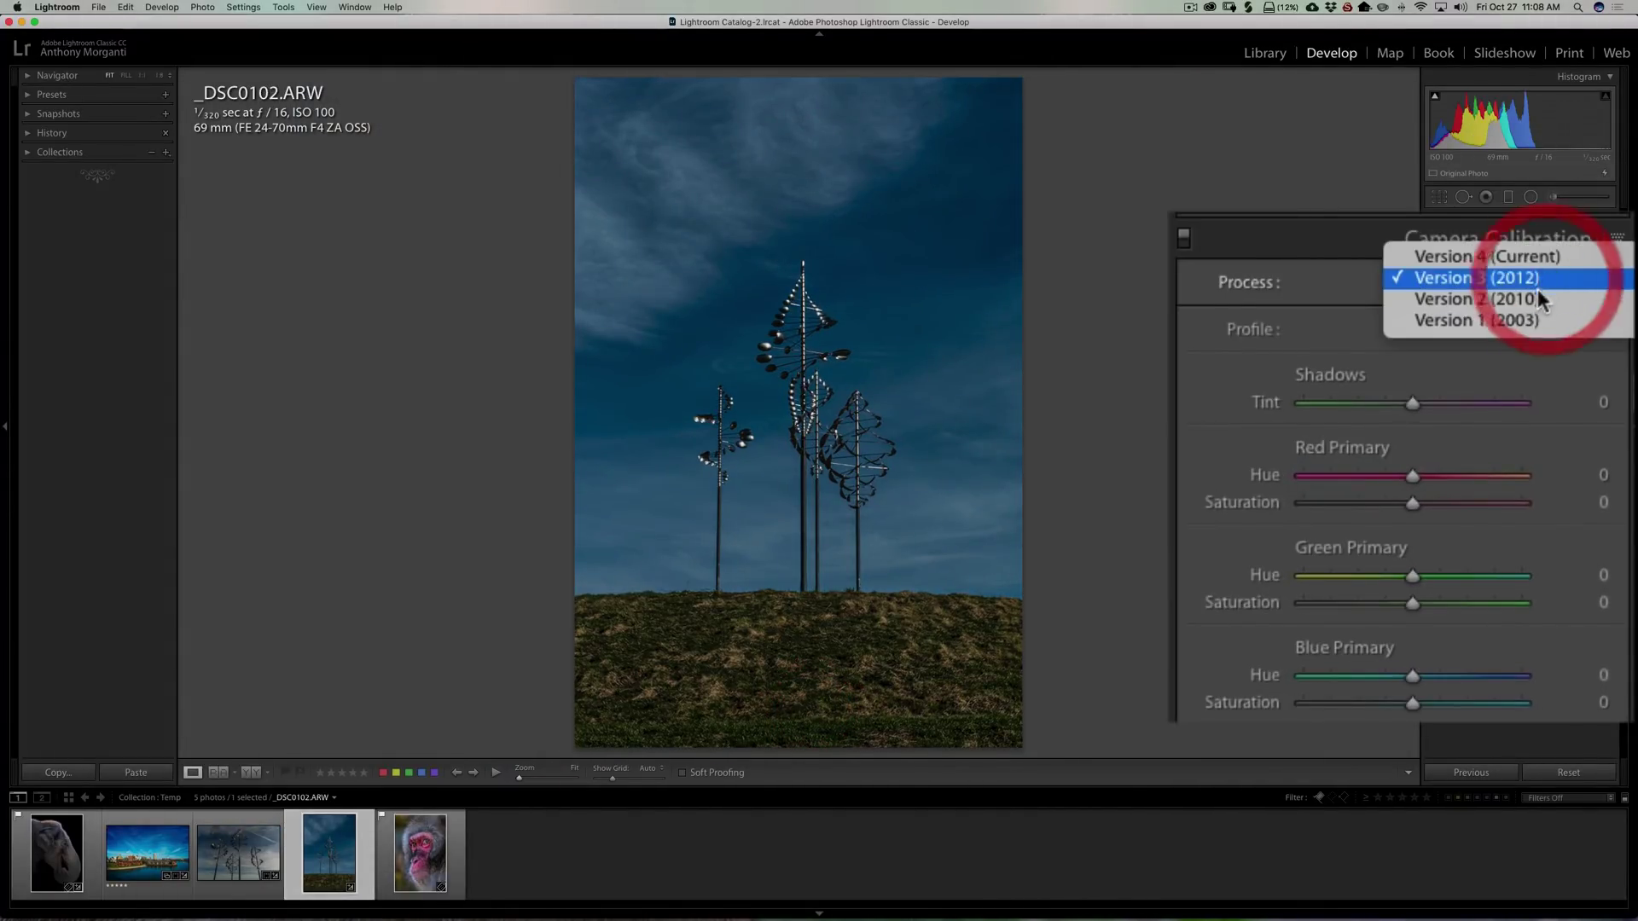
left_click(1536, 298)
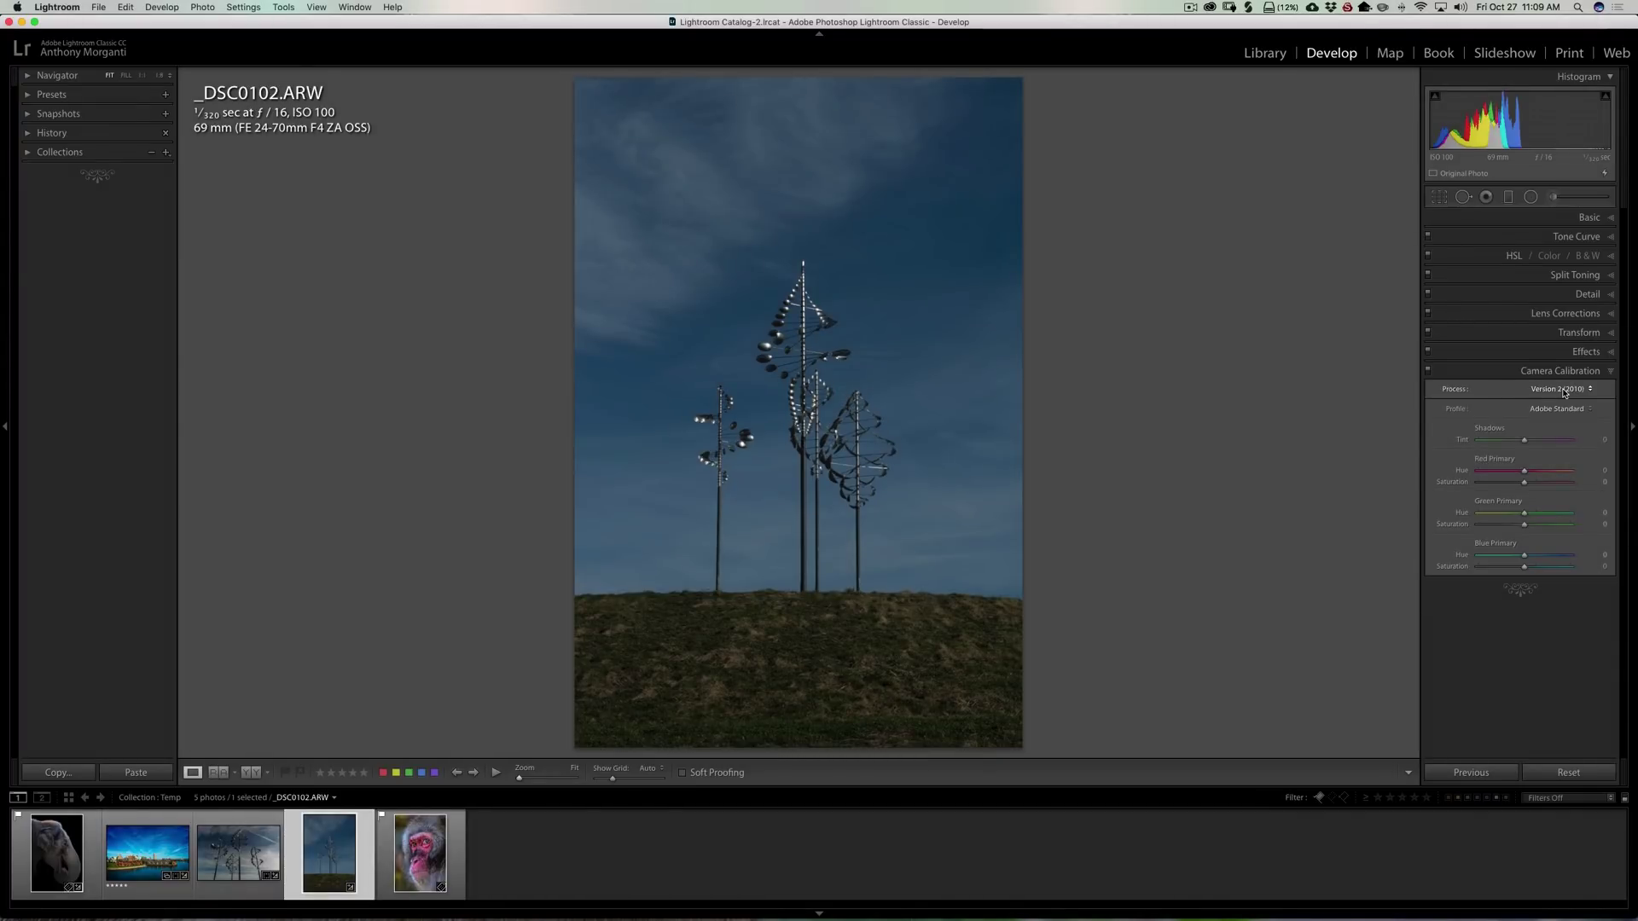
left_click(1588, 216)
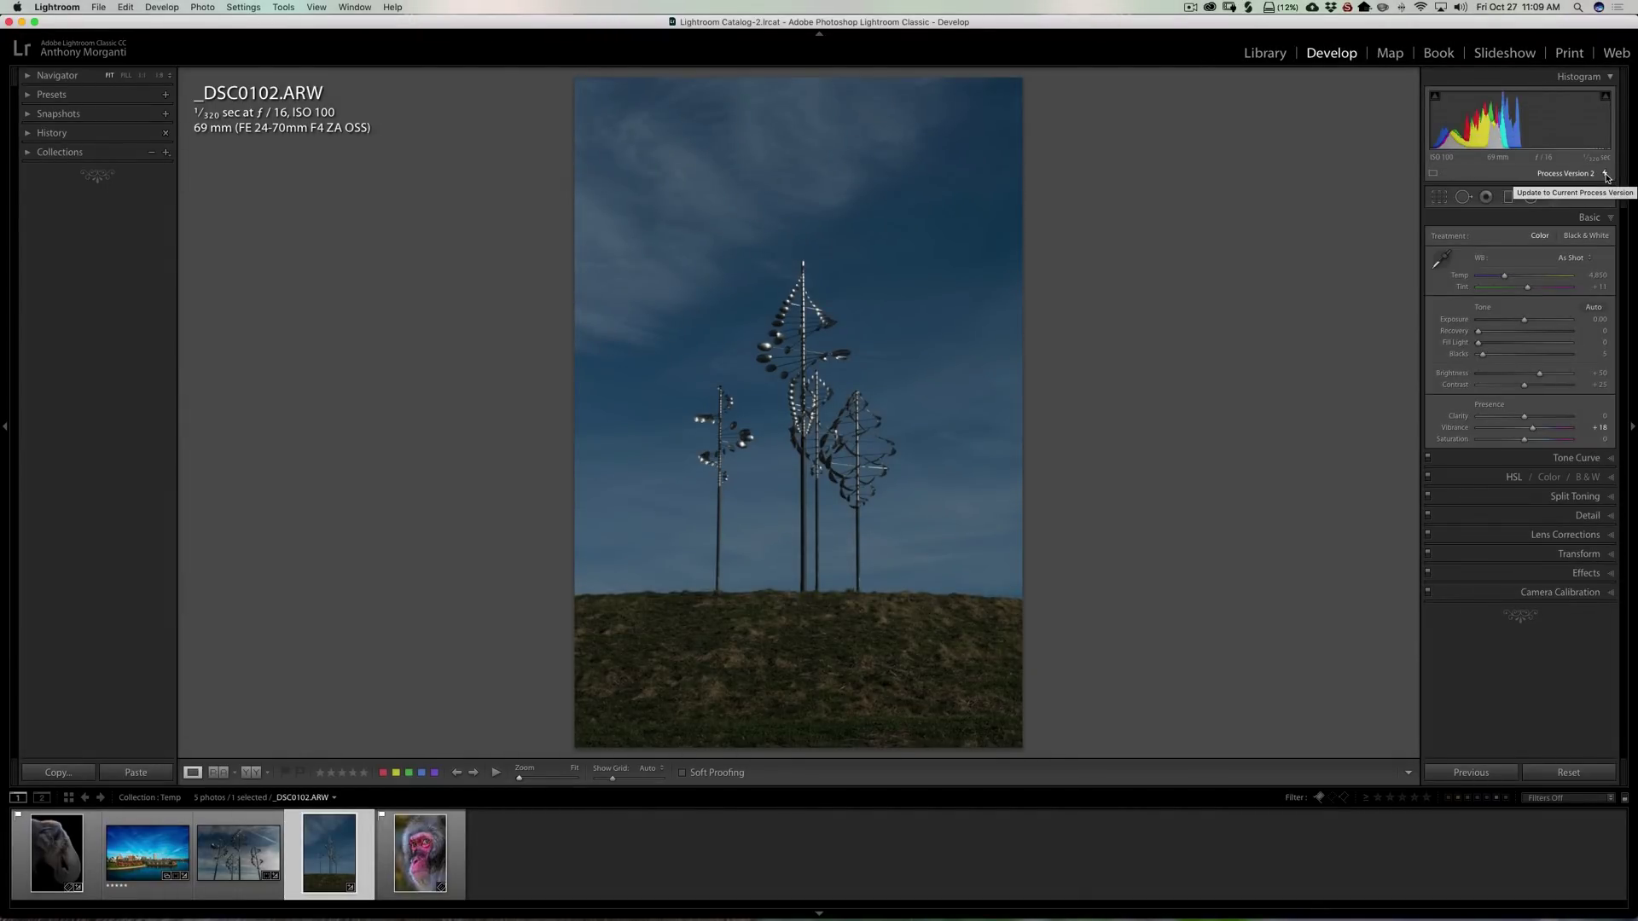
Raise Recovery to 41, convert _DSC0102.ARW to Version 3 (2012), and reopen the Basic panel.
left_click_drag(1478, 331, 1504, 373)
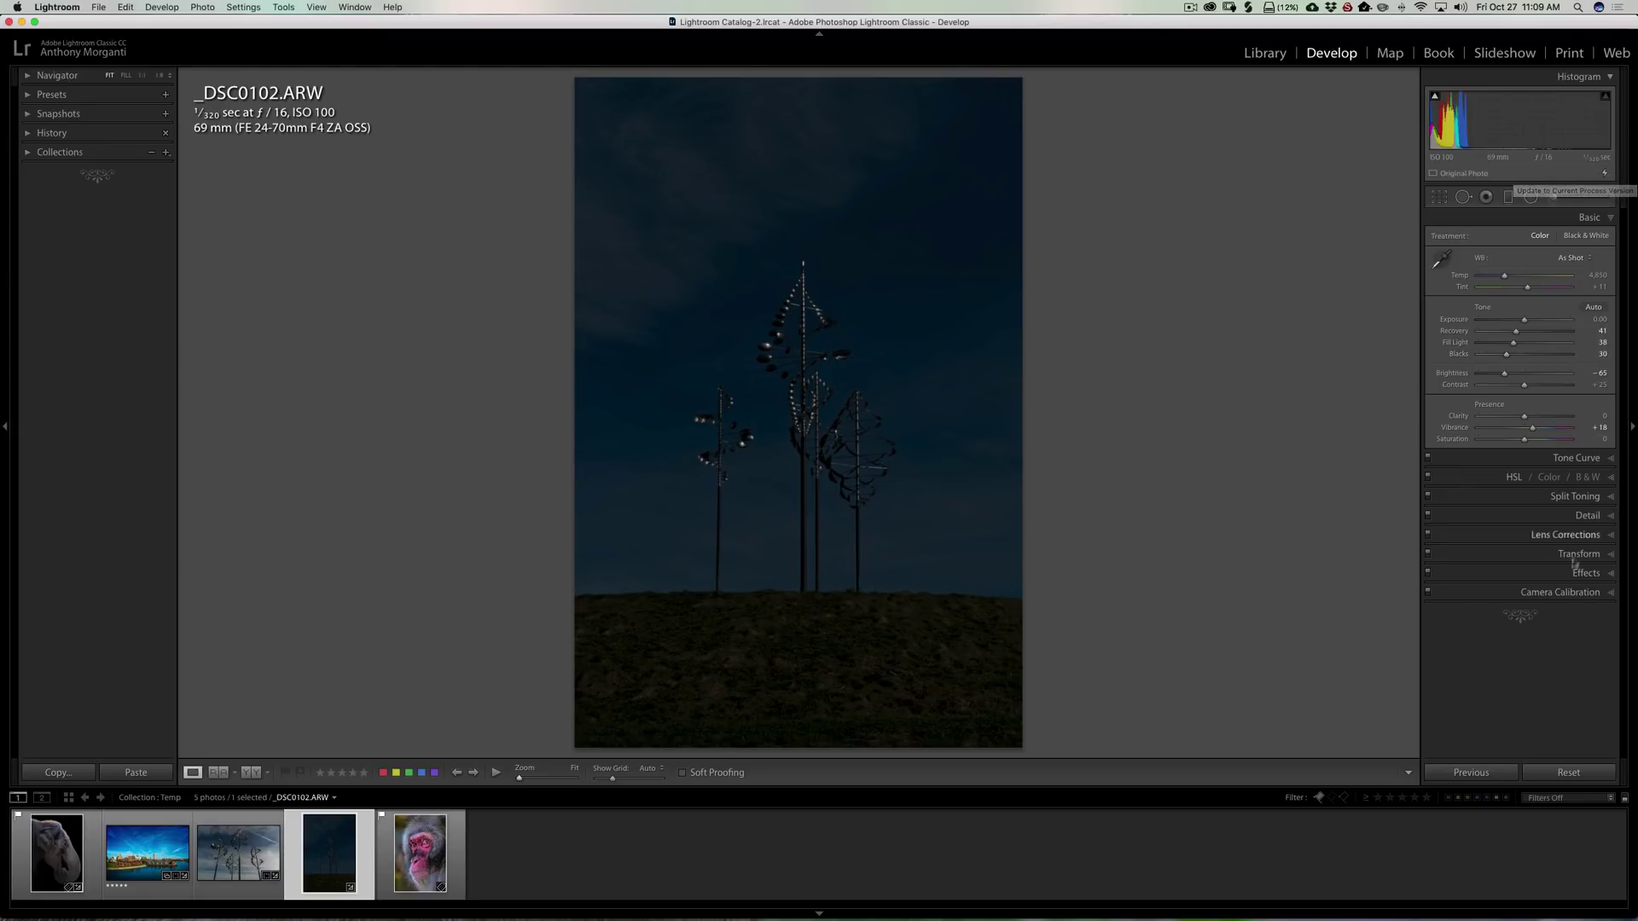
left_click(1559, 592)
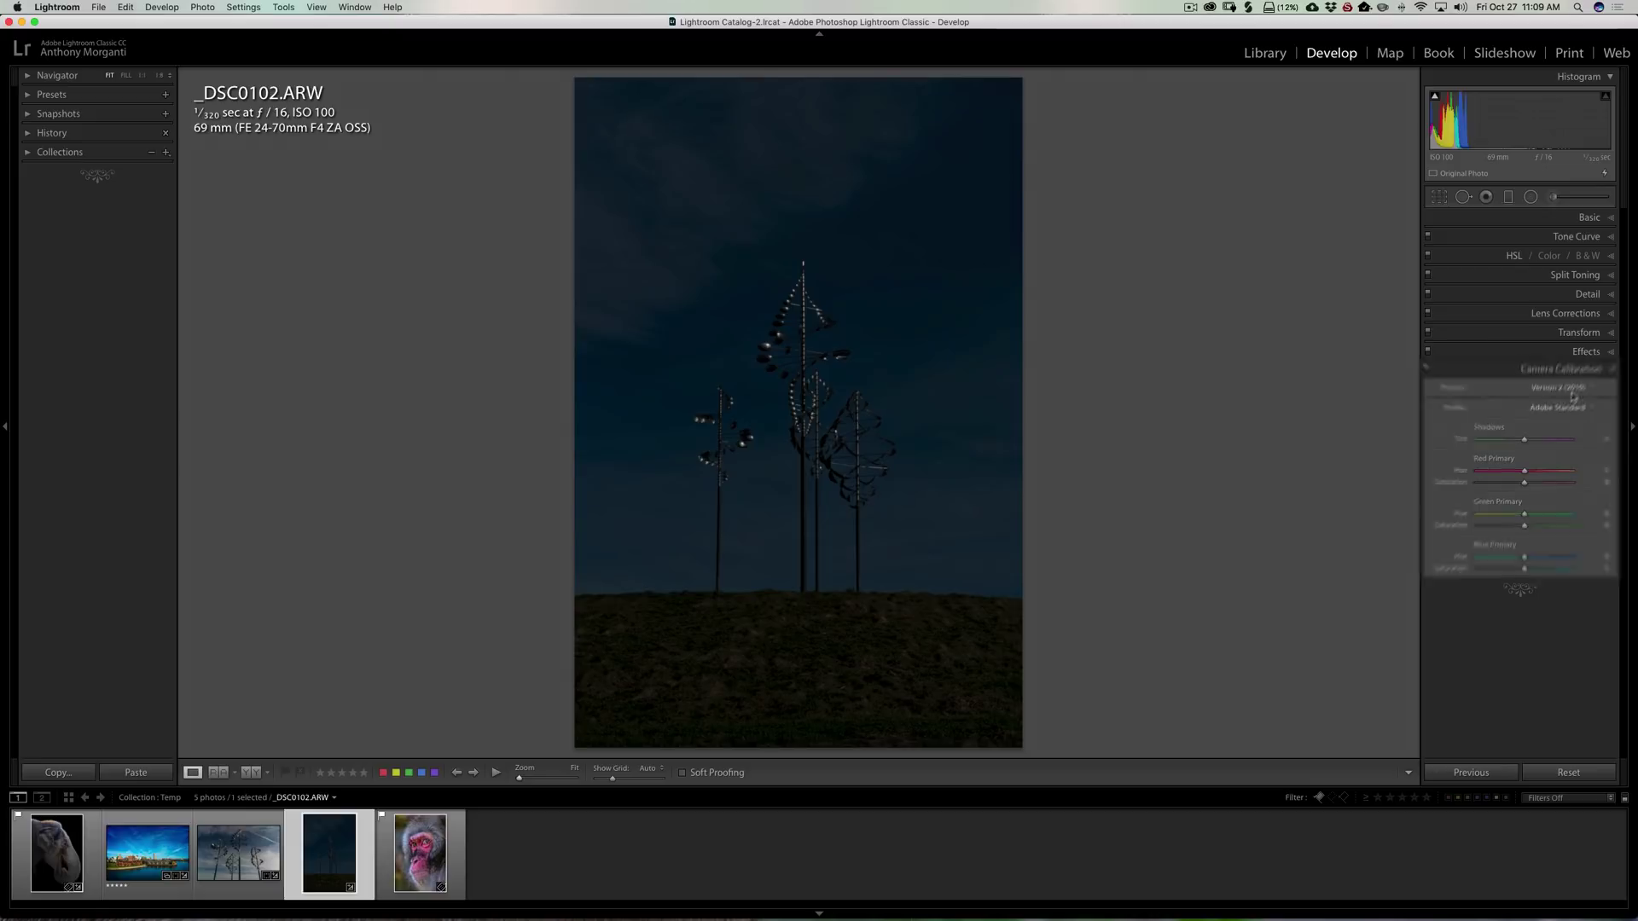
left_click(1551, 389)
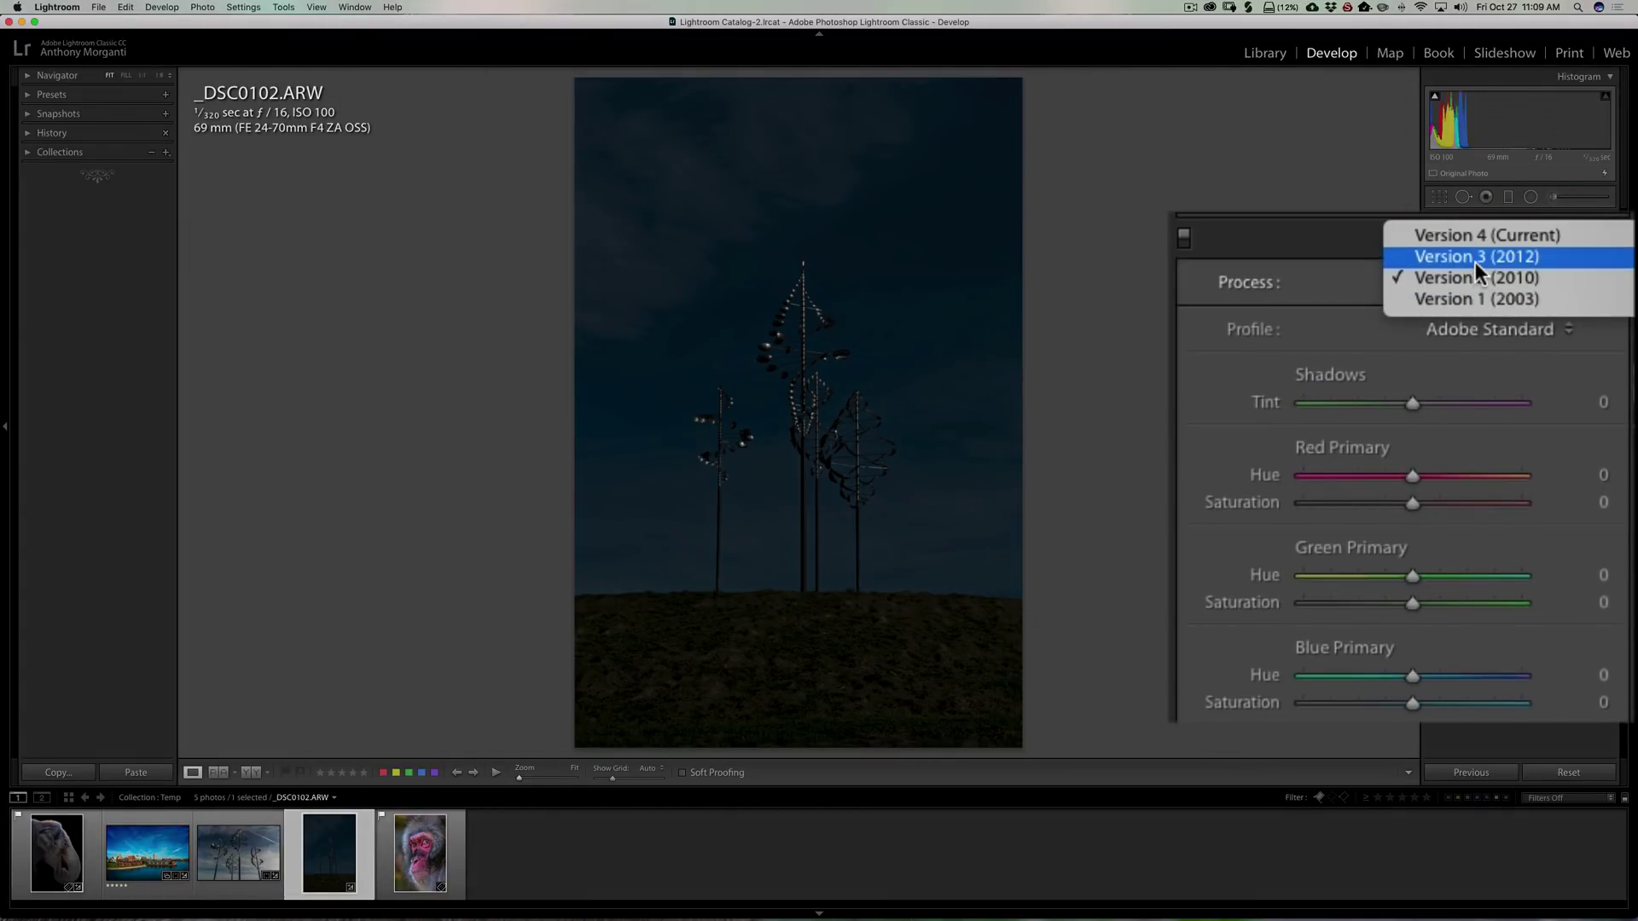
left_click(1476, 263)
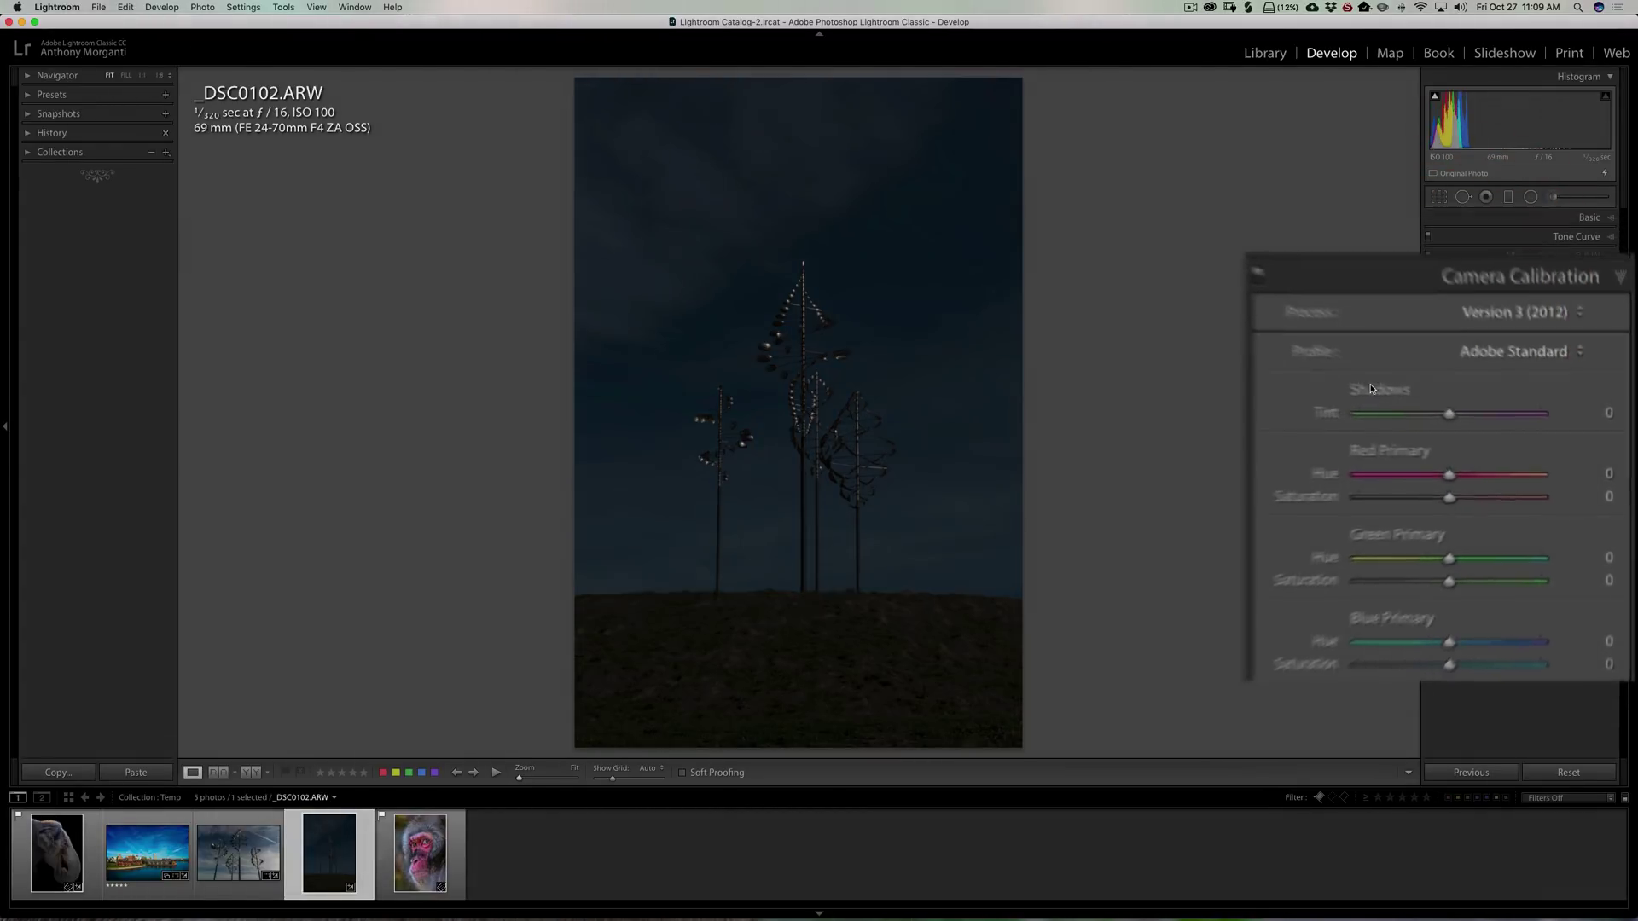
left_click(1591, 218)
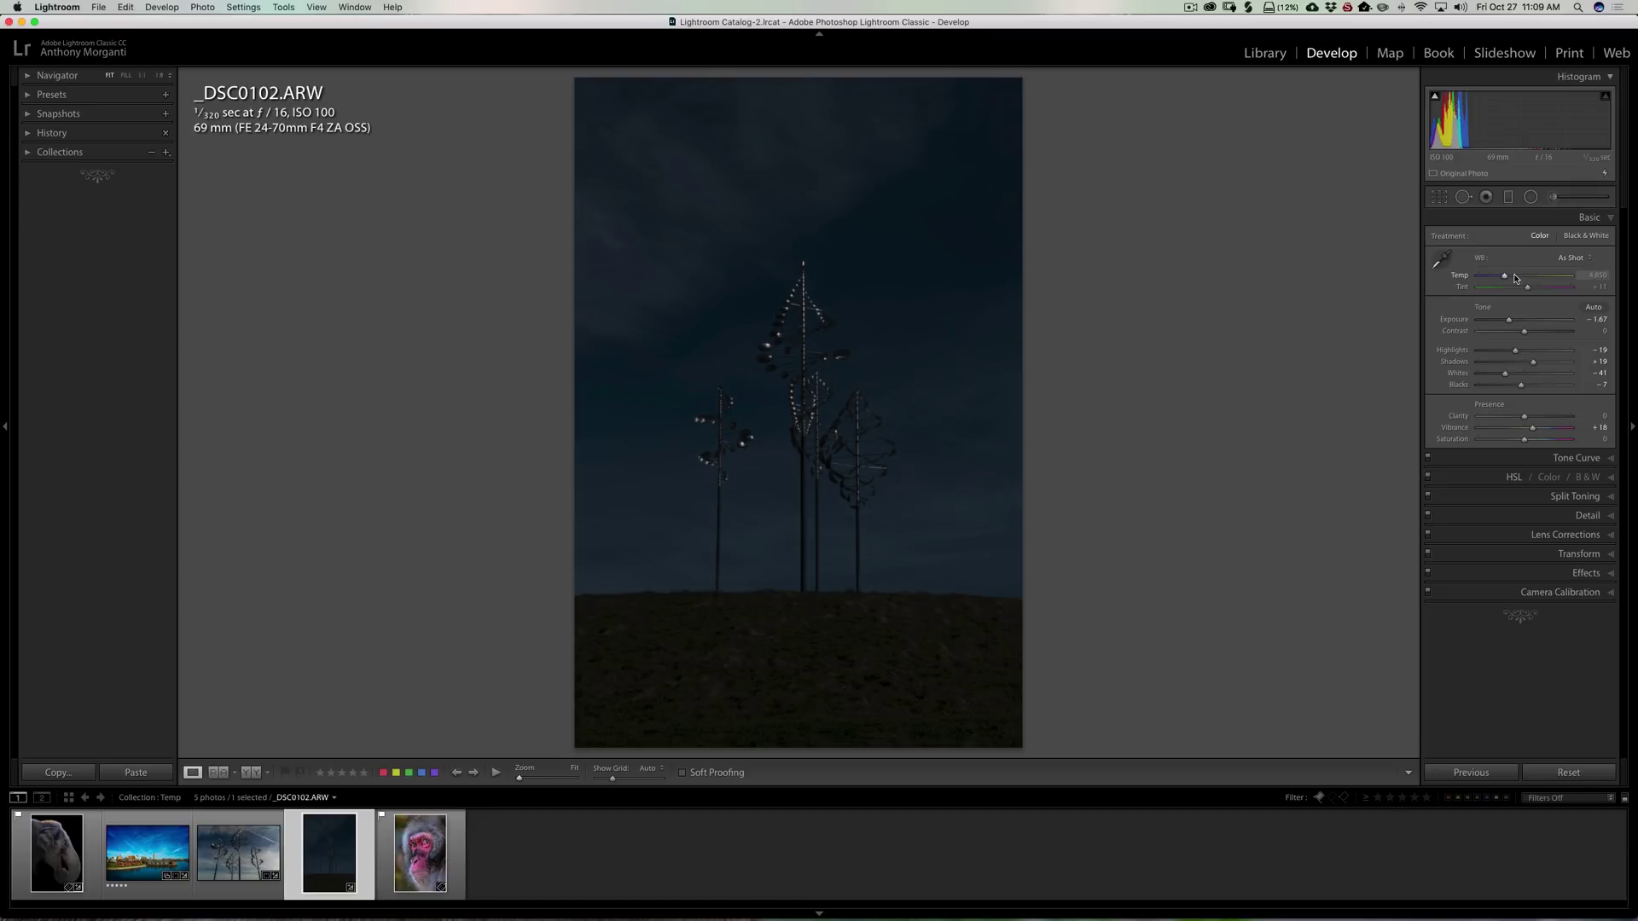
Warm the tree photo's Temp to 5,982 and confirm it uses Process Version 4 (Current).
left_click(1516, 275)
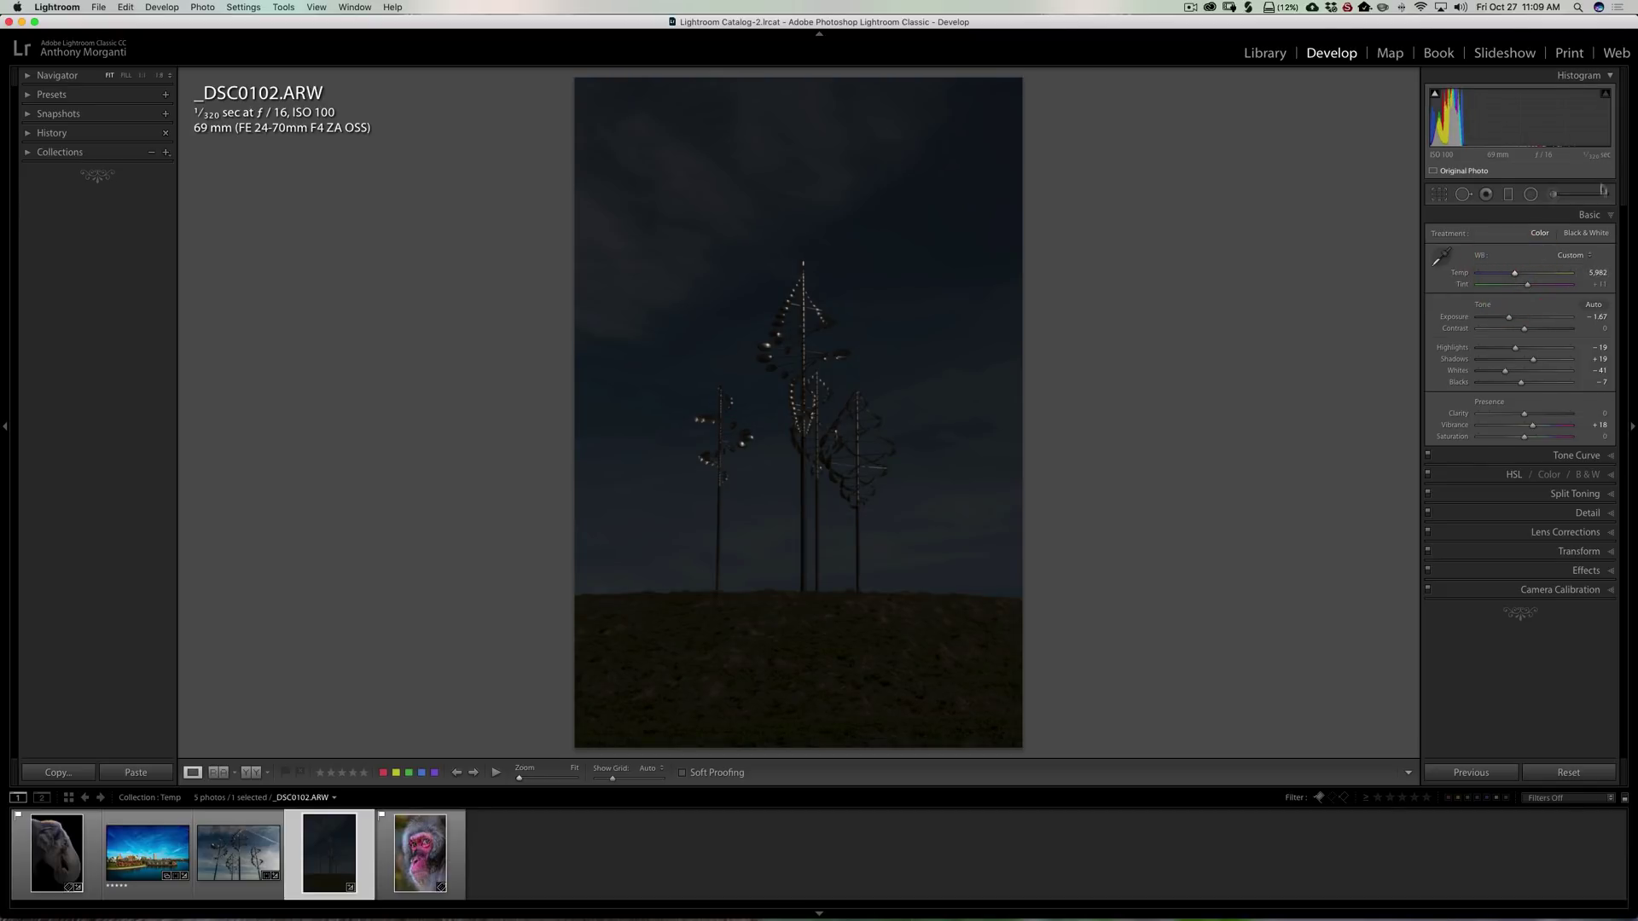
left_click(1577, 591)
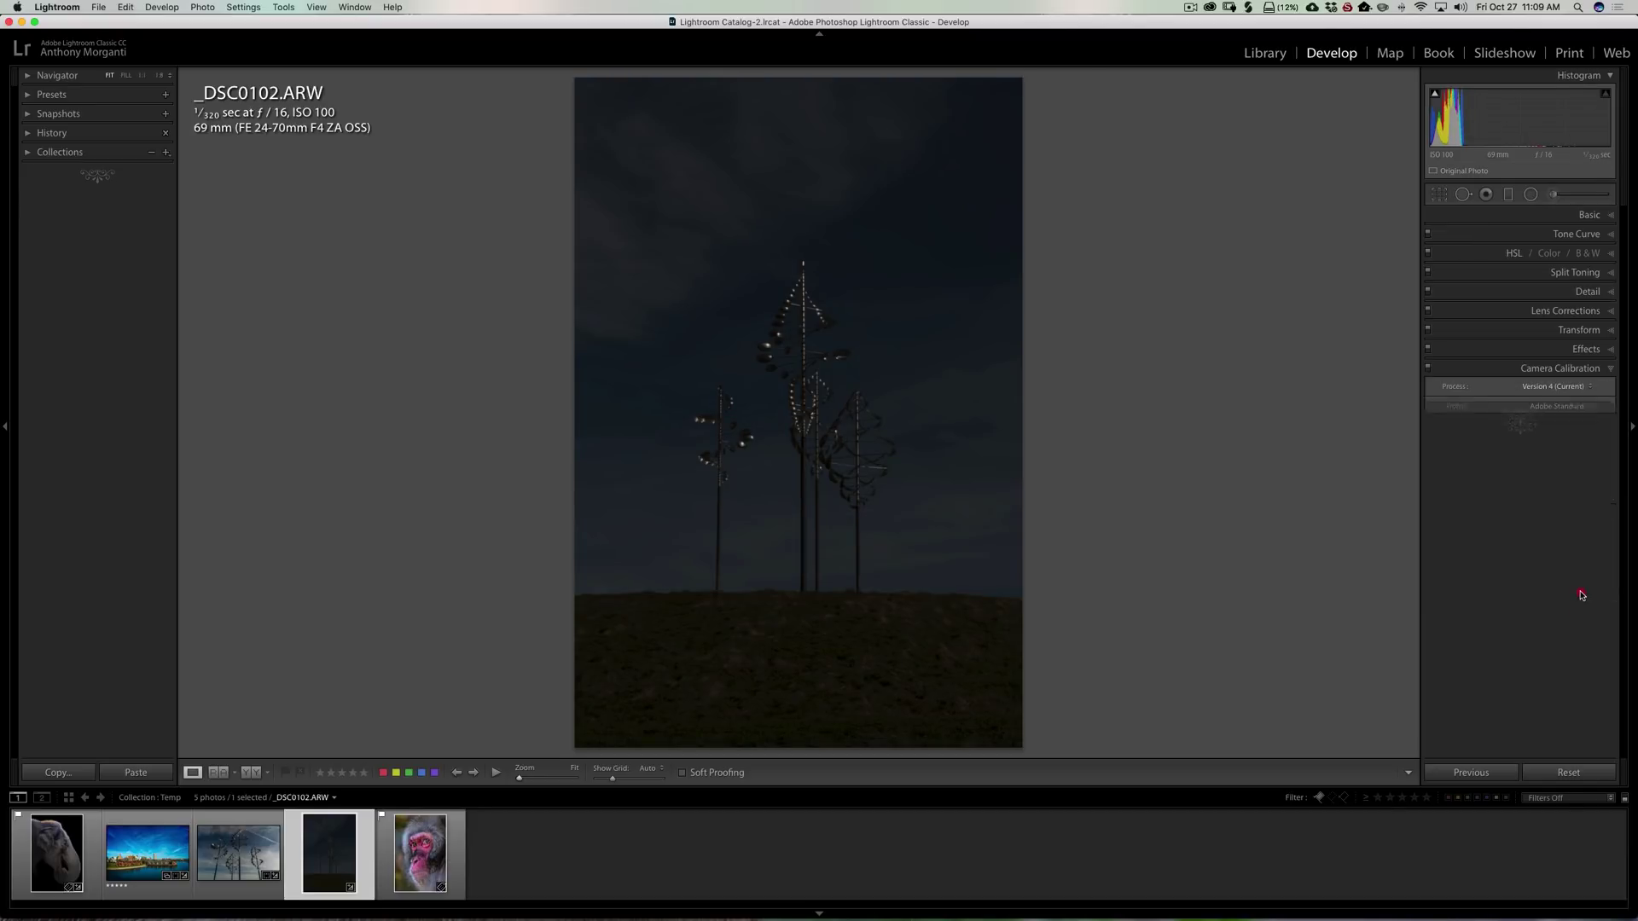
left_click(1562, 388)
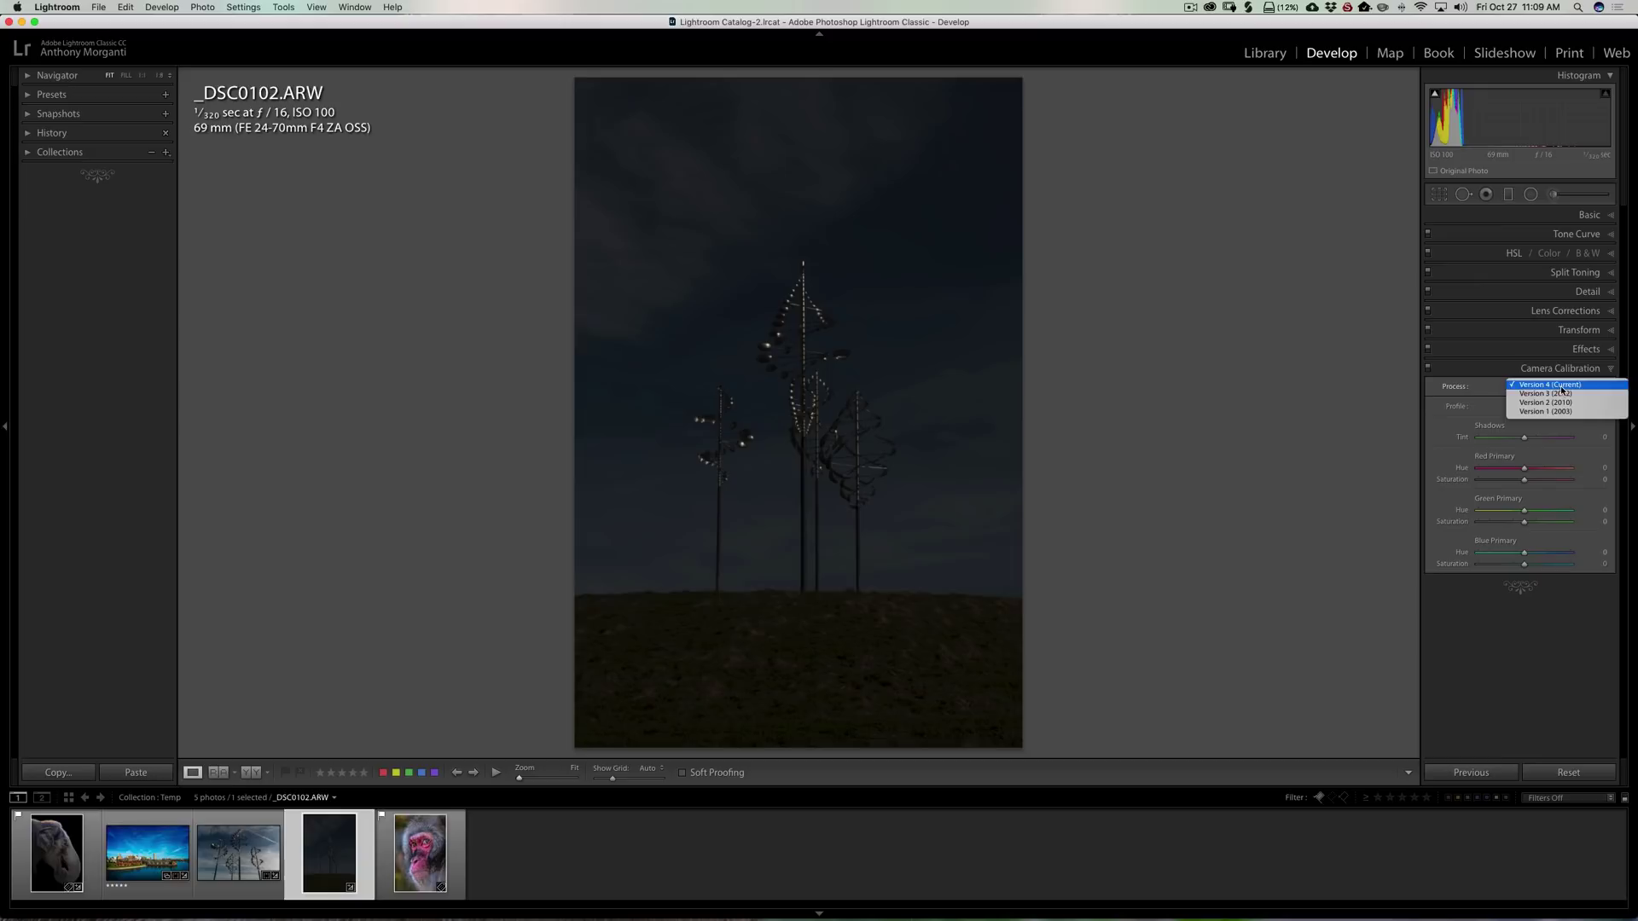
left_click(1566, 370)
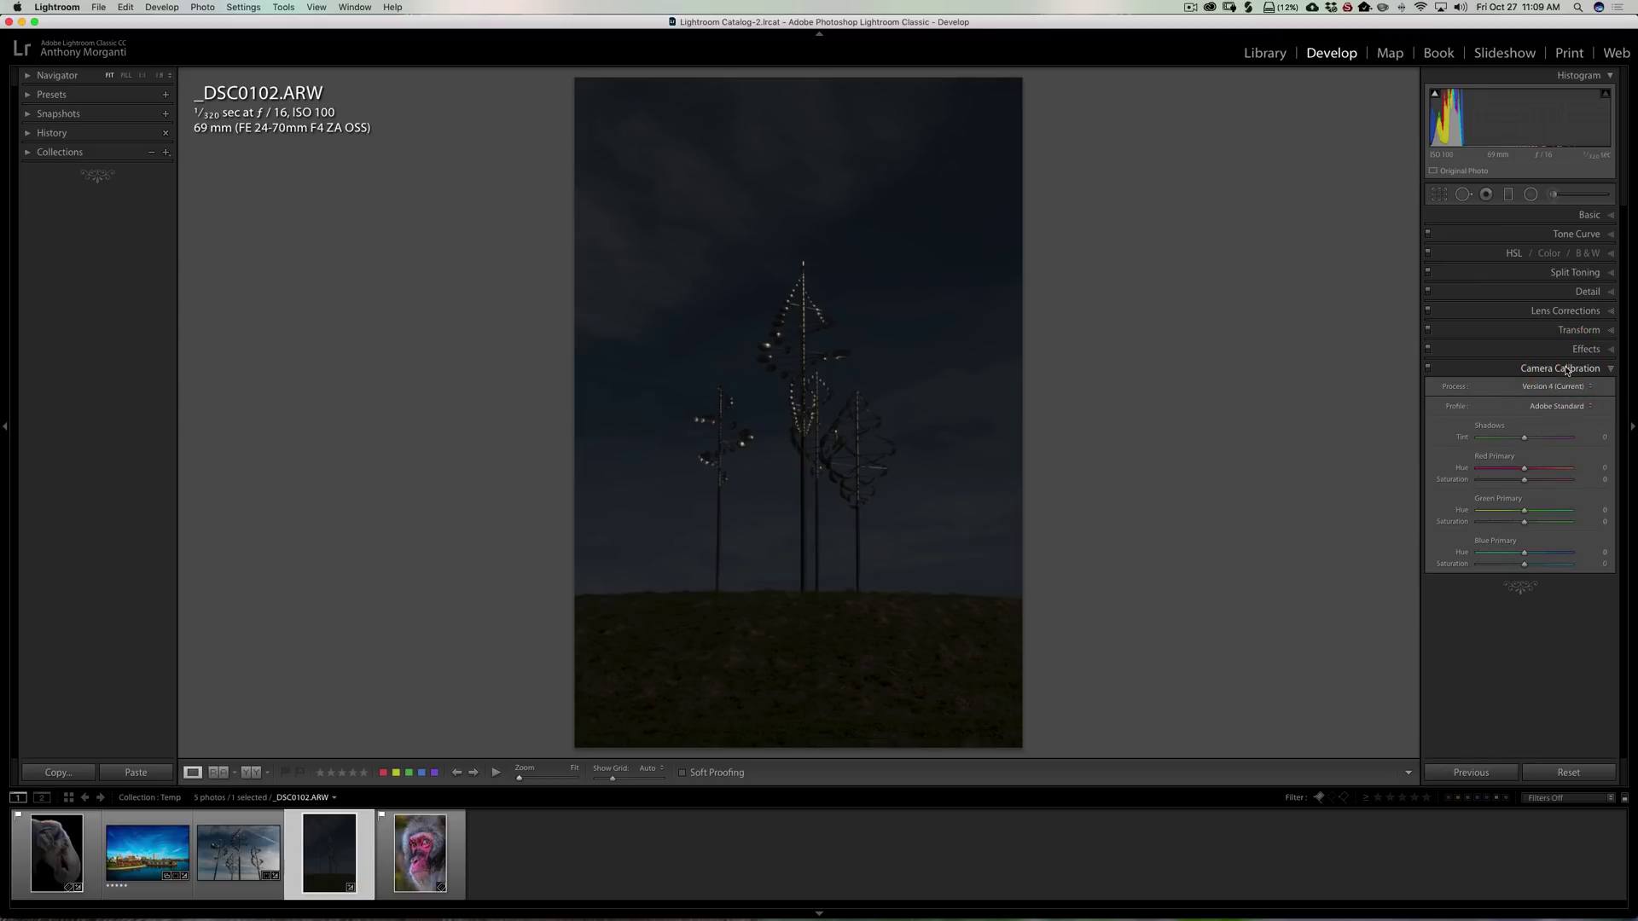
left_click(1564, 369)
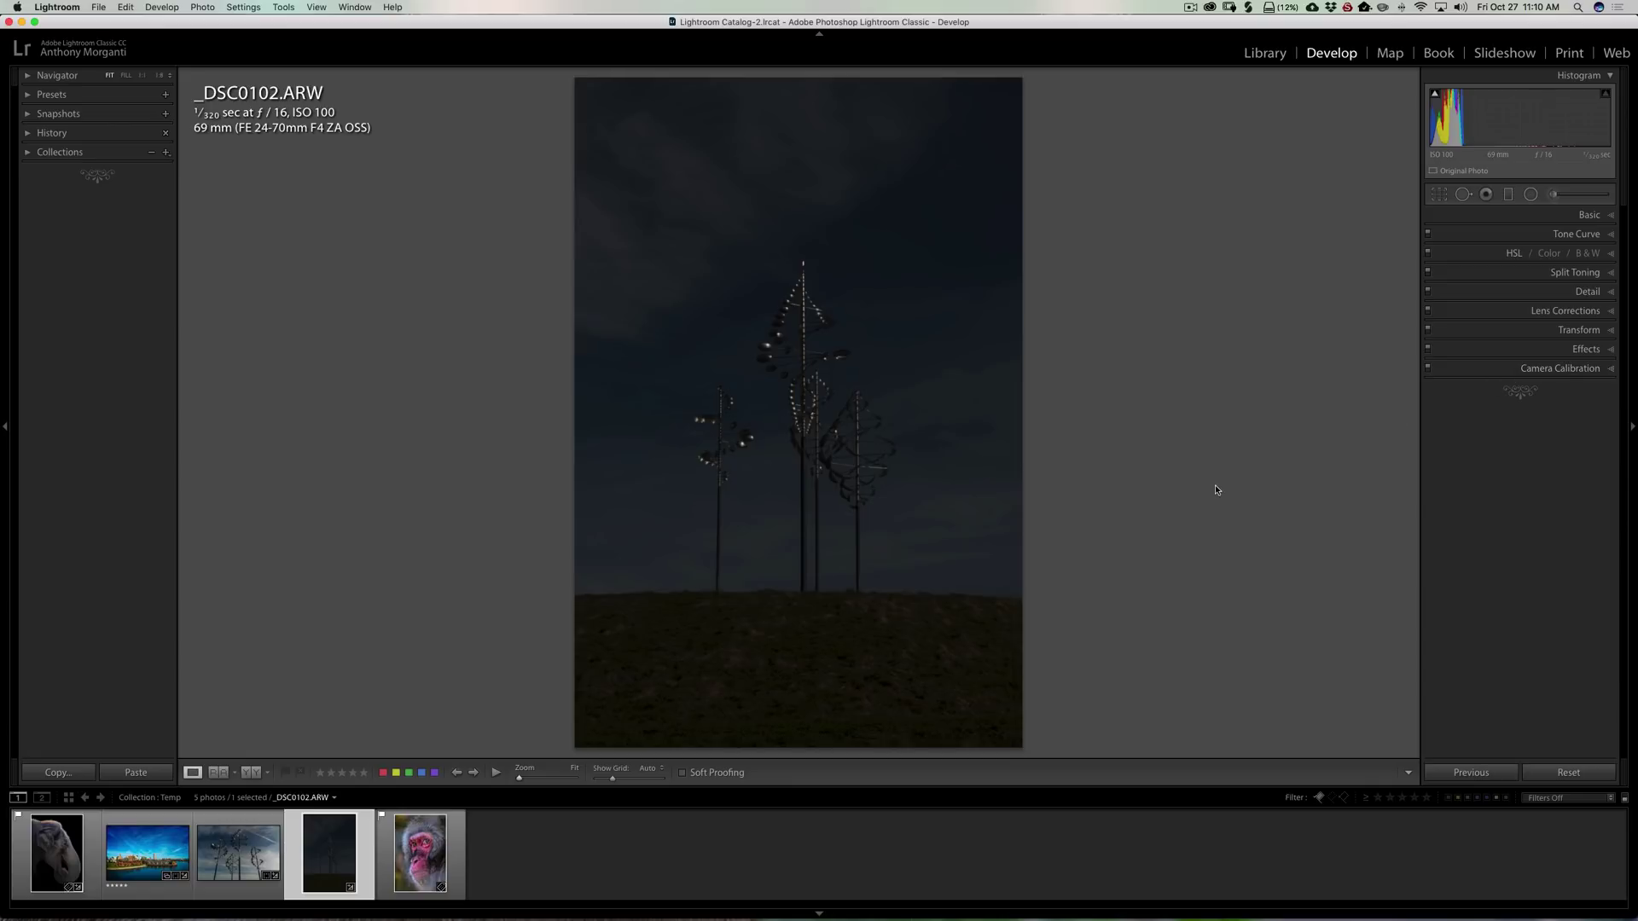
Go to the monkey portrait and show its Camera Calibration, revealing Process Version 3 (2012).
key("Right")
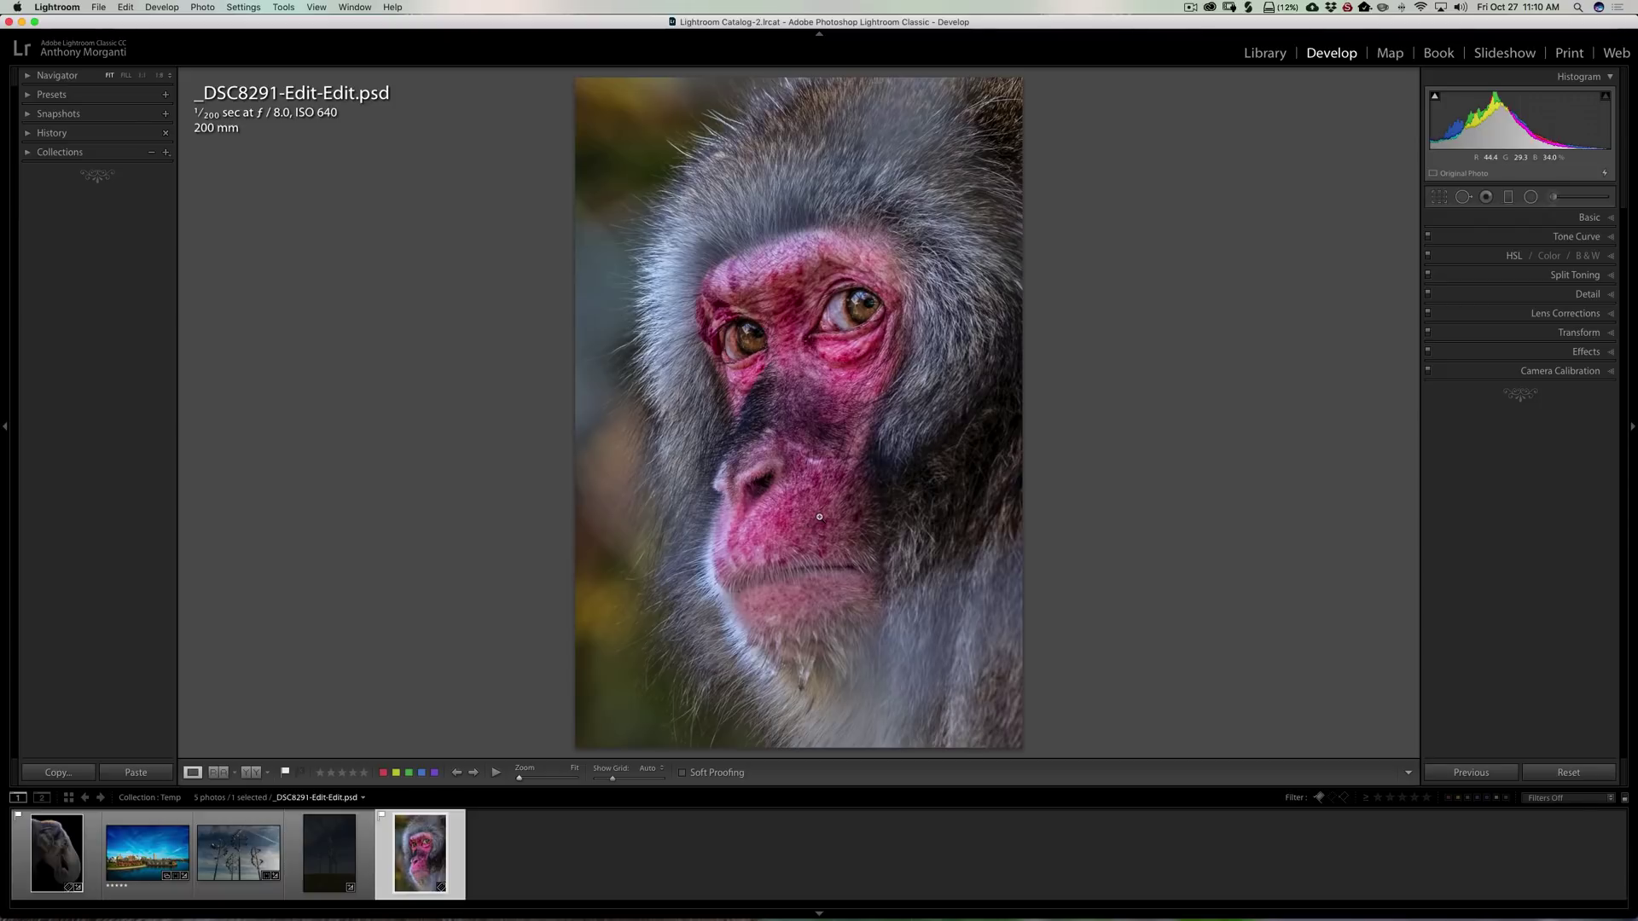
left_click(1570, 371)
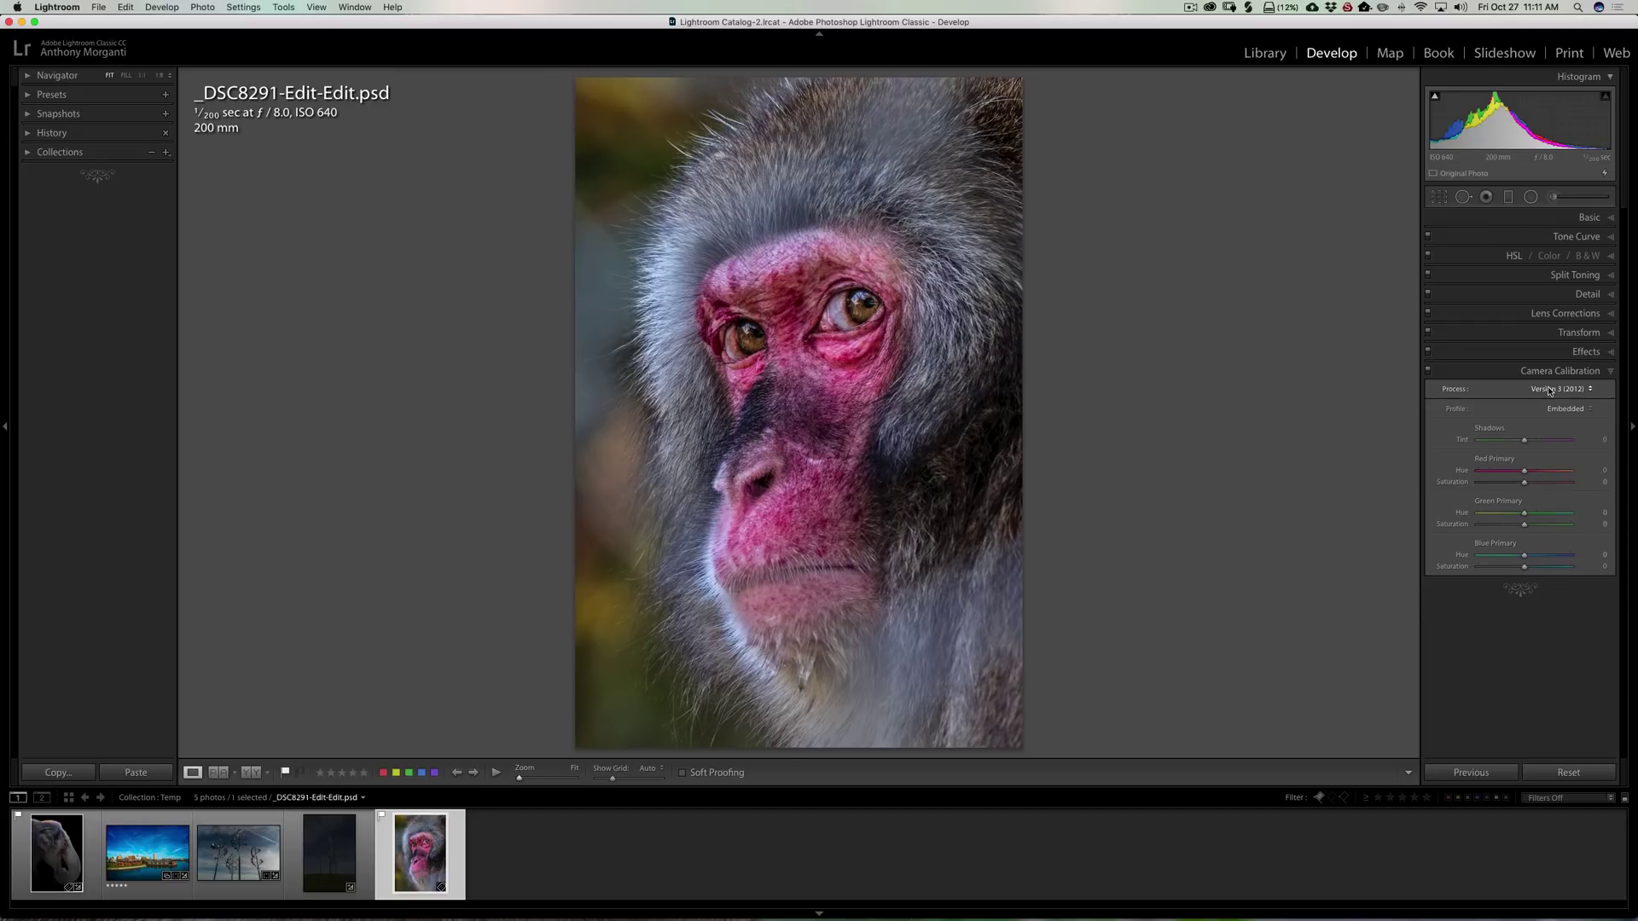
On the monkey portrait, cancel the Update Process Version dialog, leaving it on Process Version 3 (2012).
left_click(1497, 373)
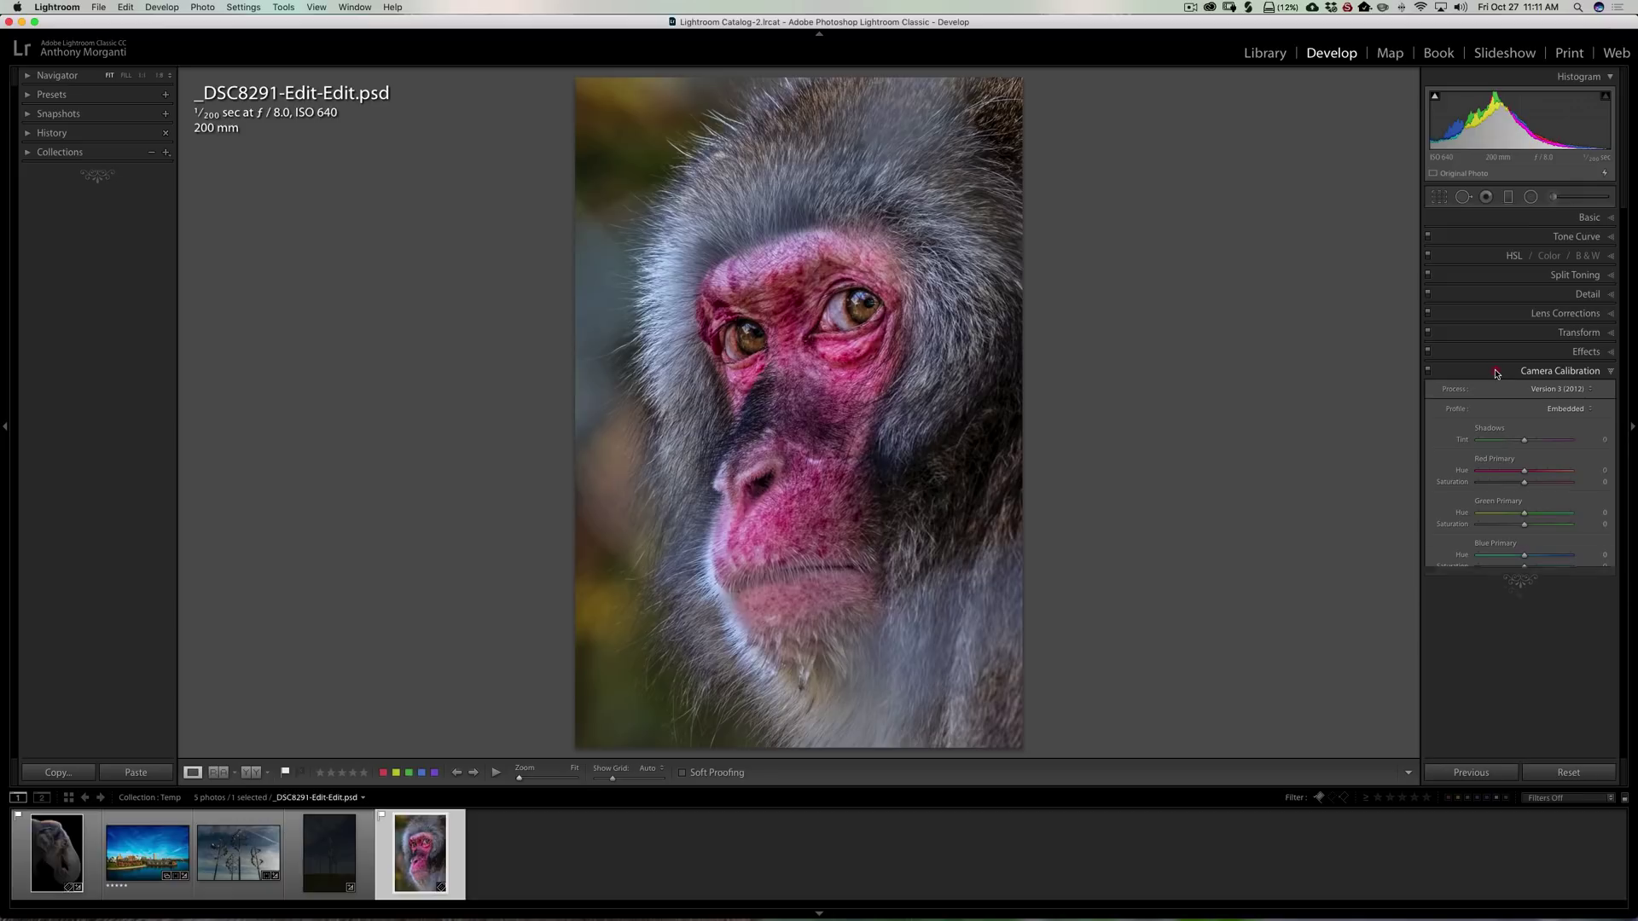
left_click(341, 864)
left_click(413, 878)
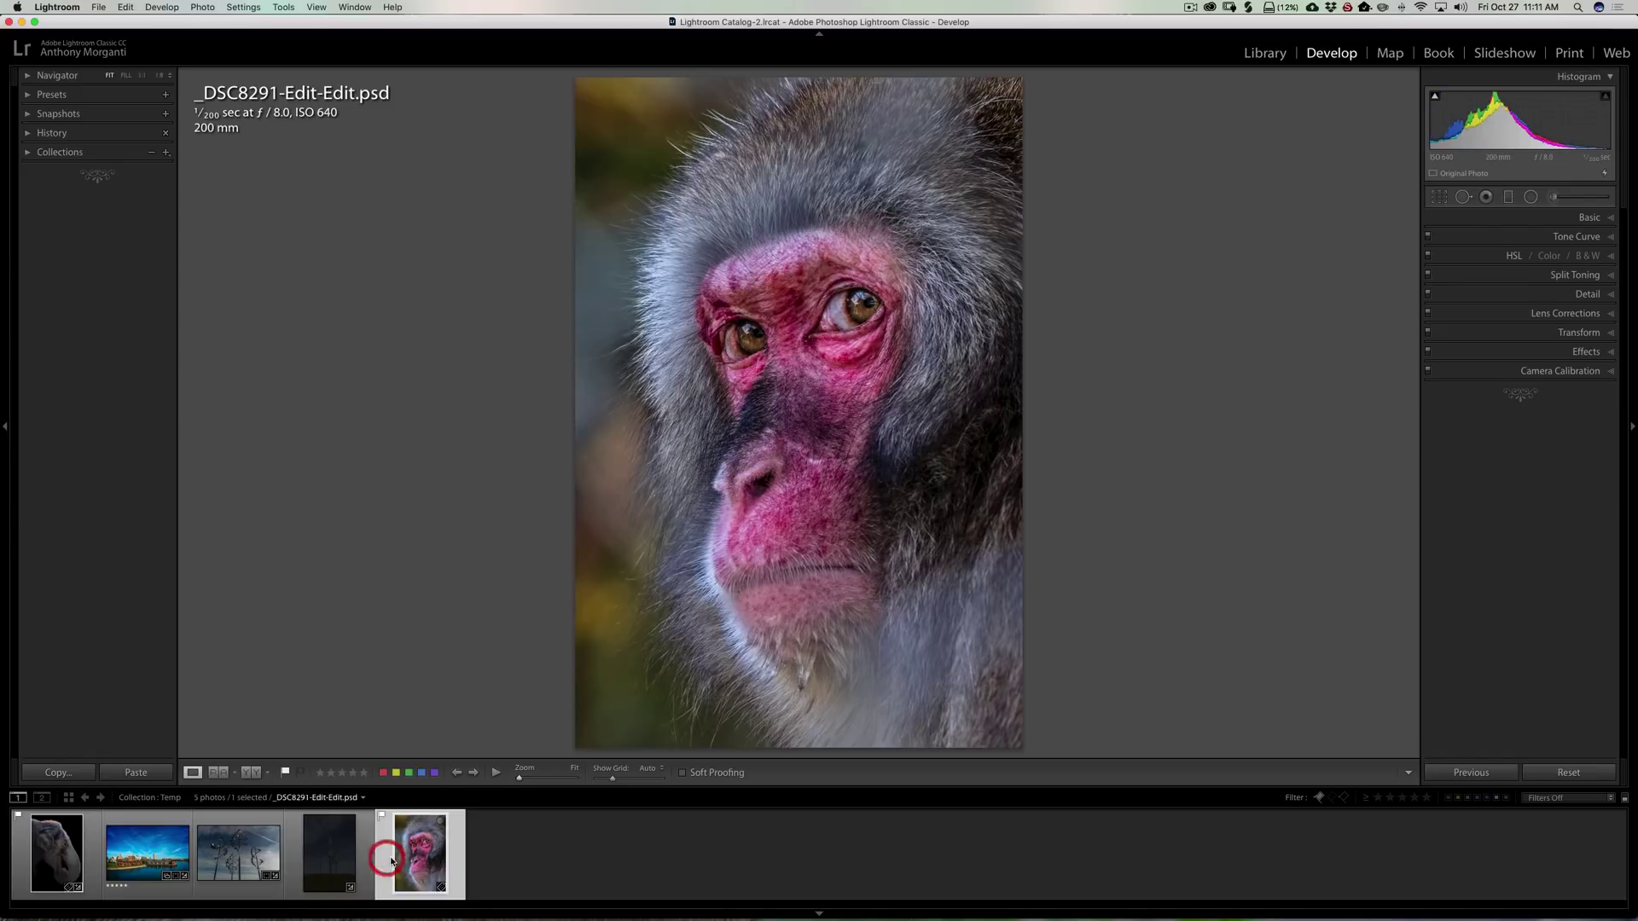
left_click(1605, 176)
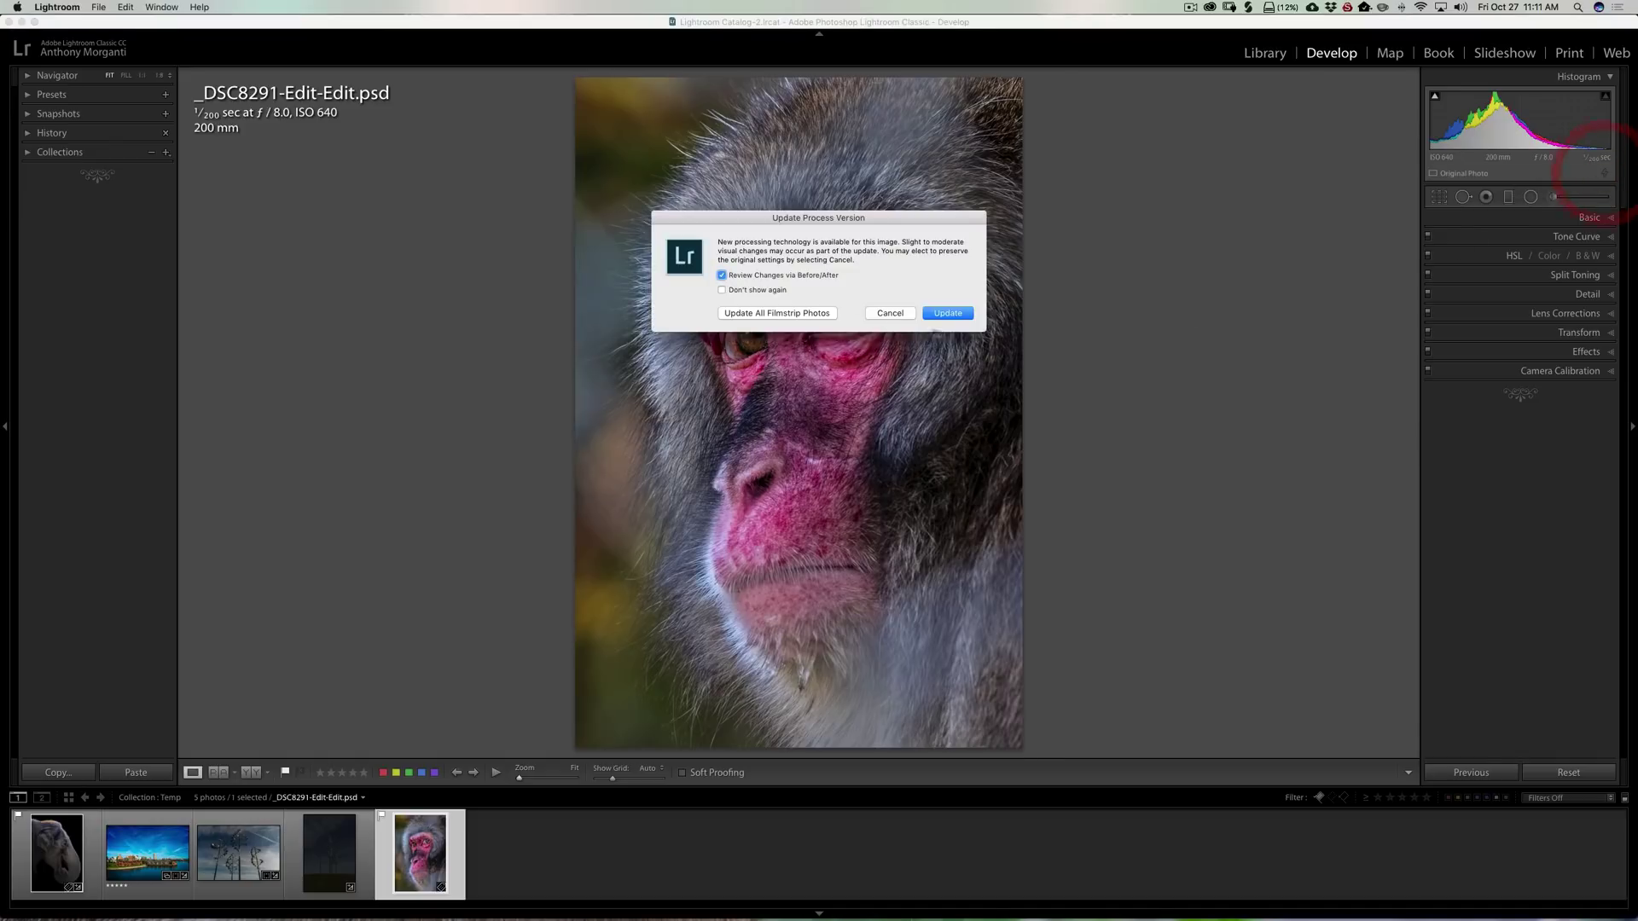
left_click(891, 313)
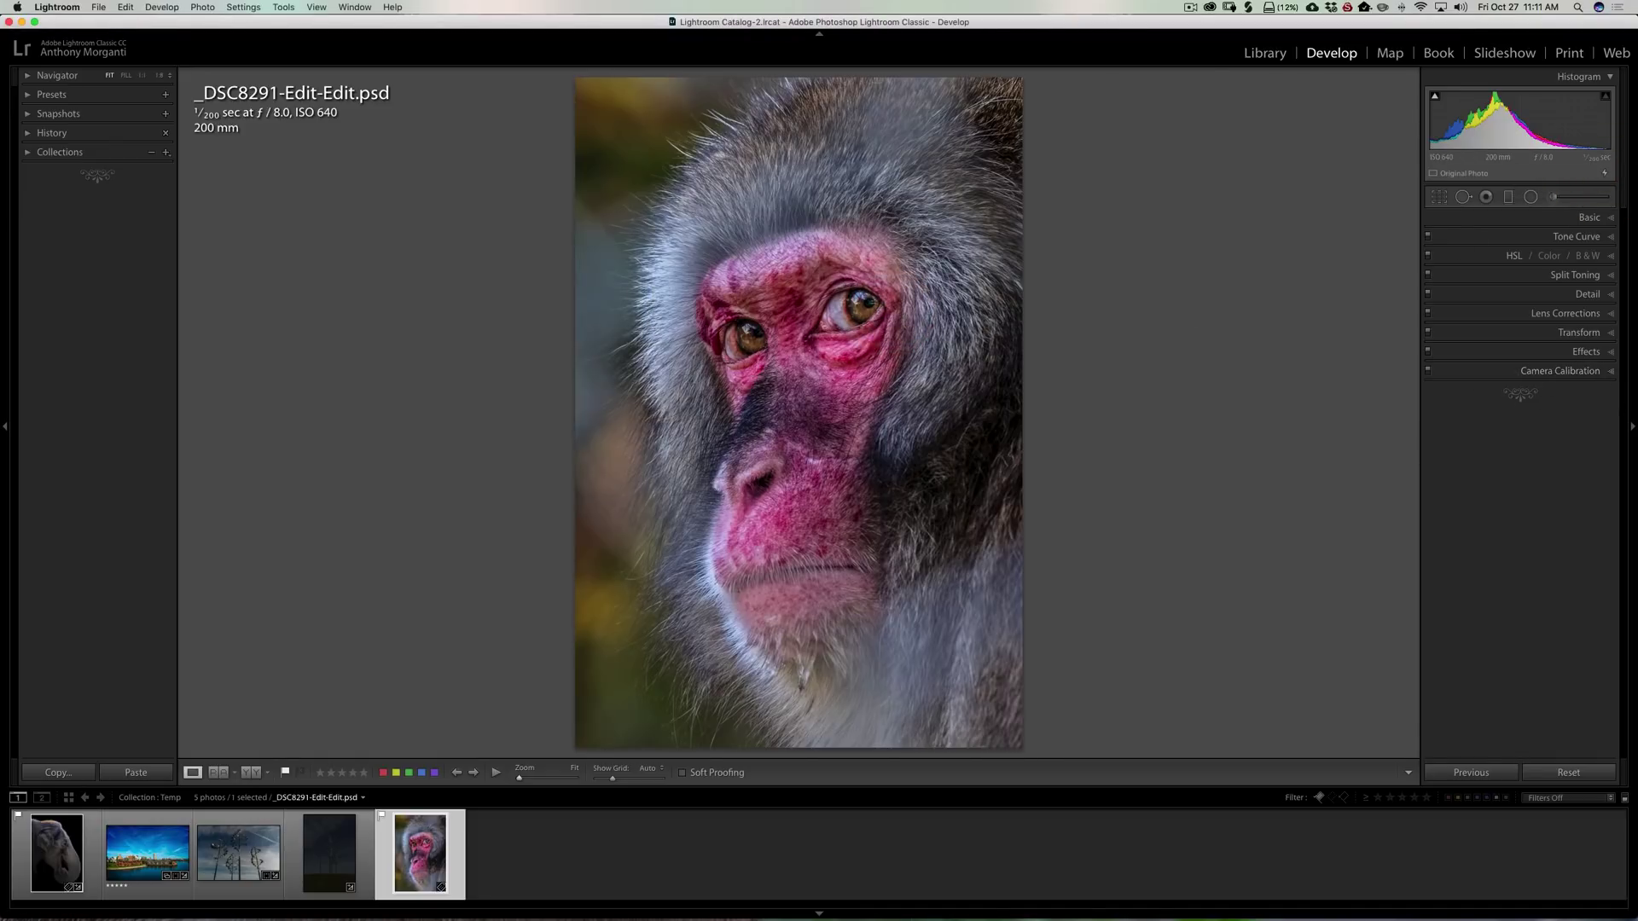
Revert the tree photo to its Enable Lens Profile history step.
left_click(332, 875)
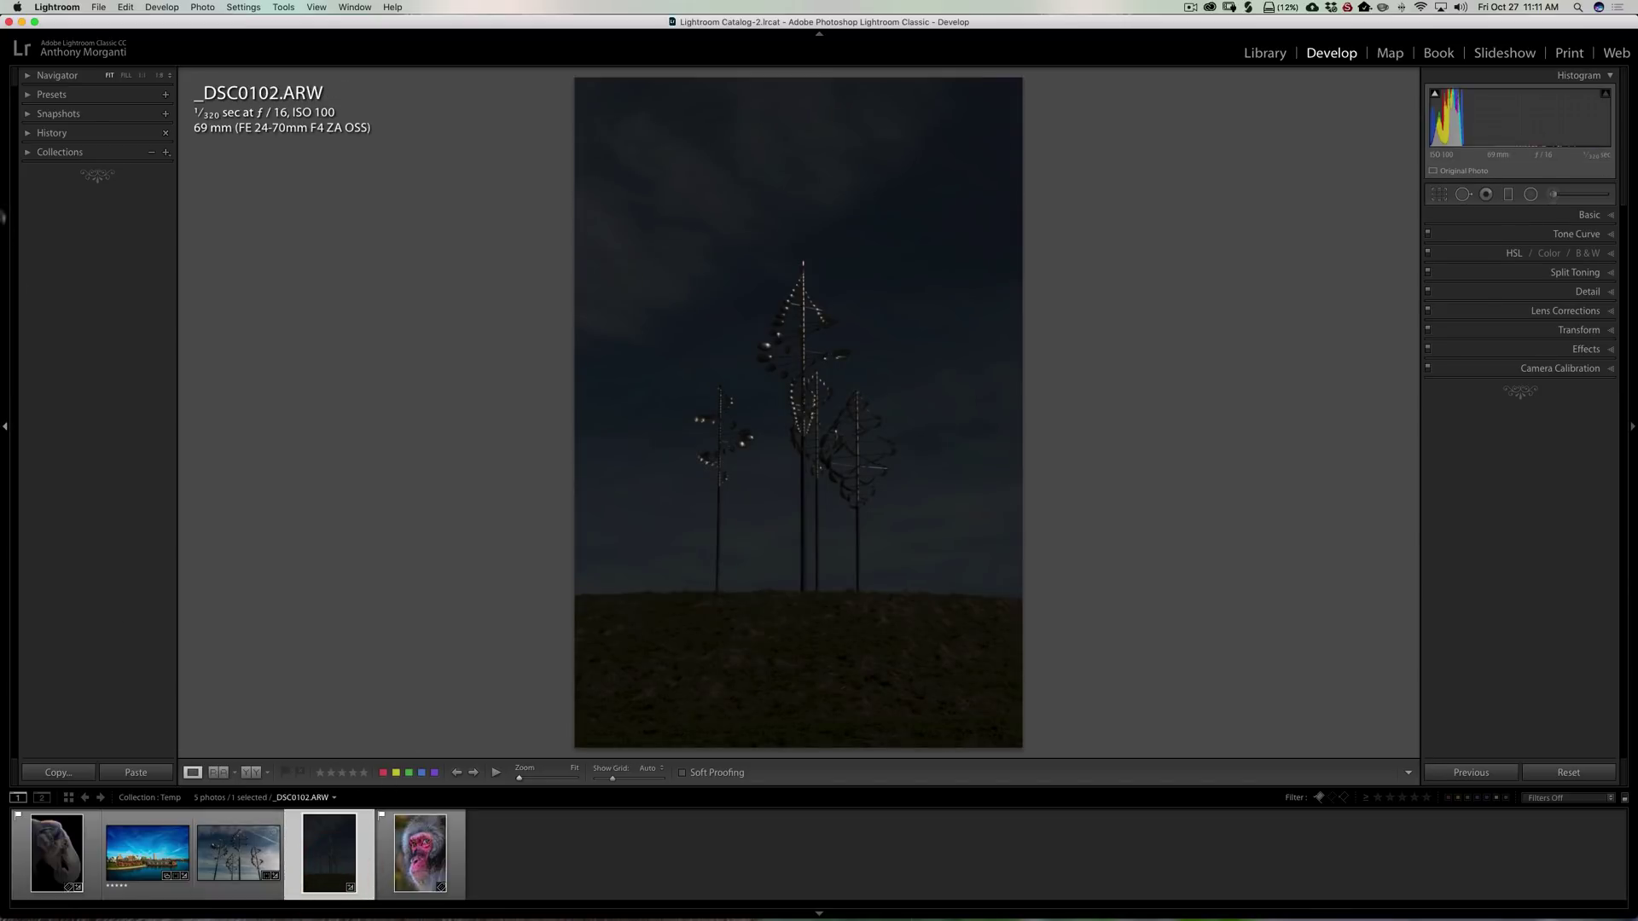
left_click(28, 134)
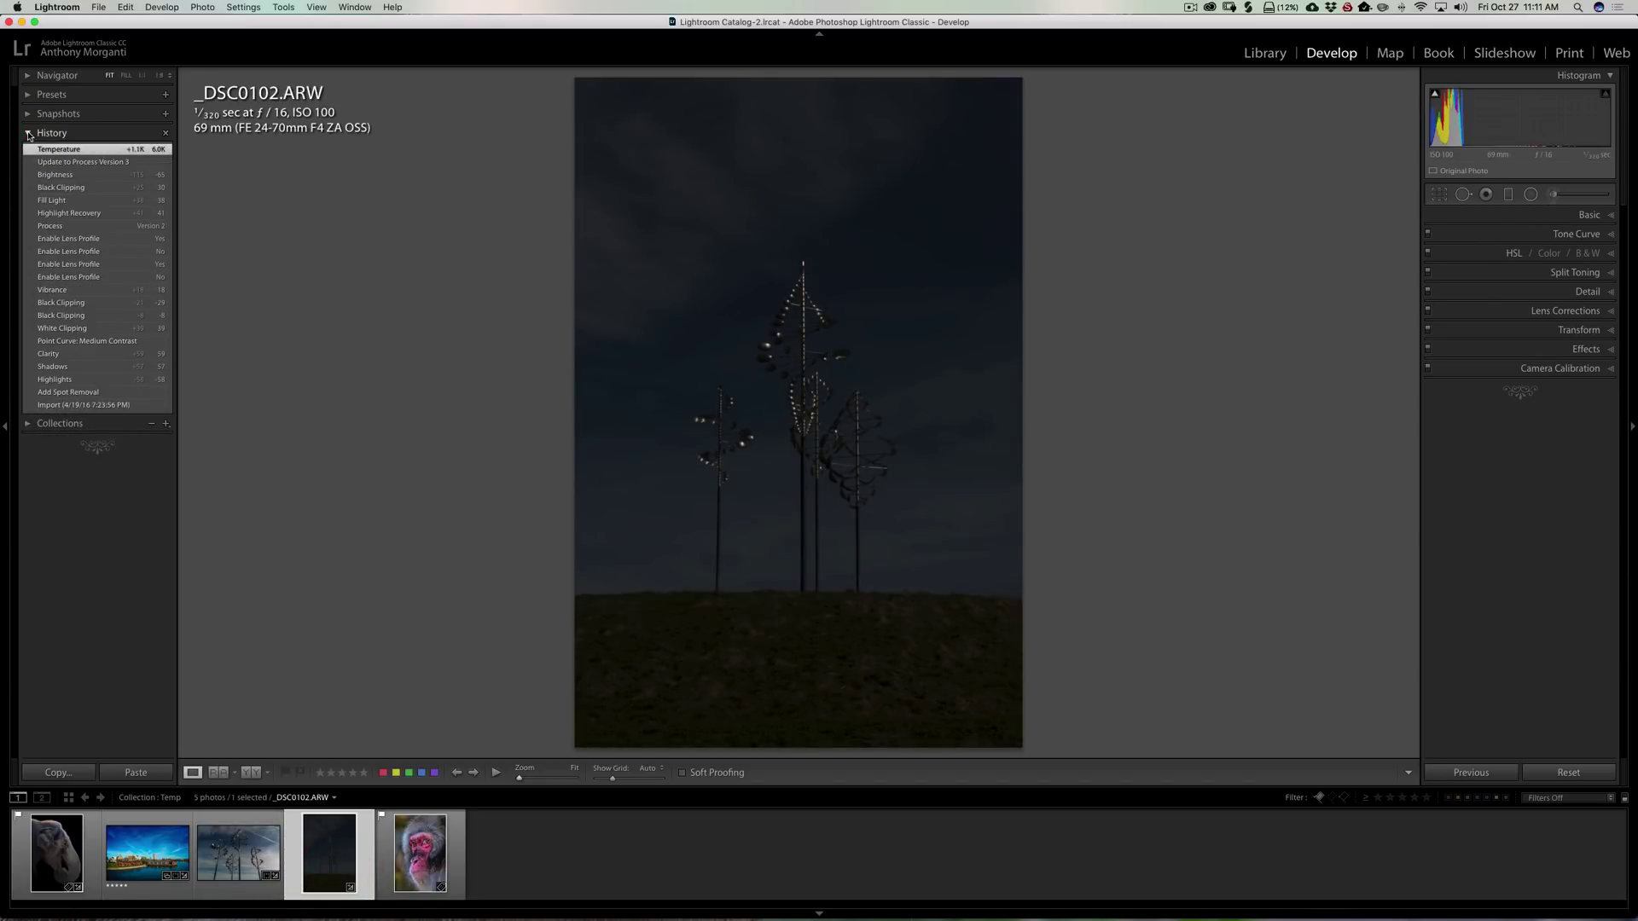
left_click(64, 241)
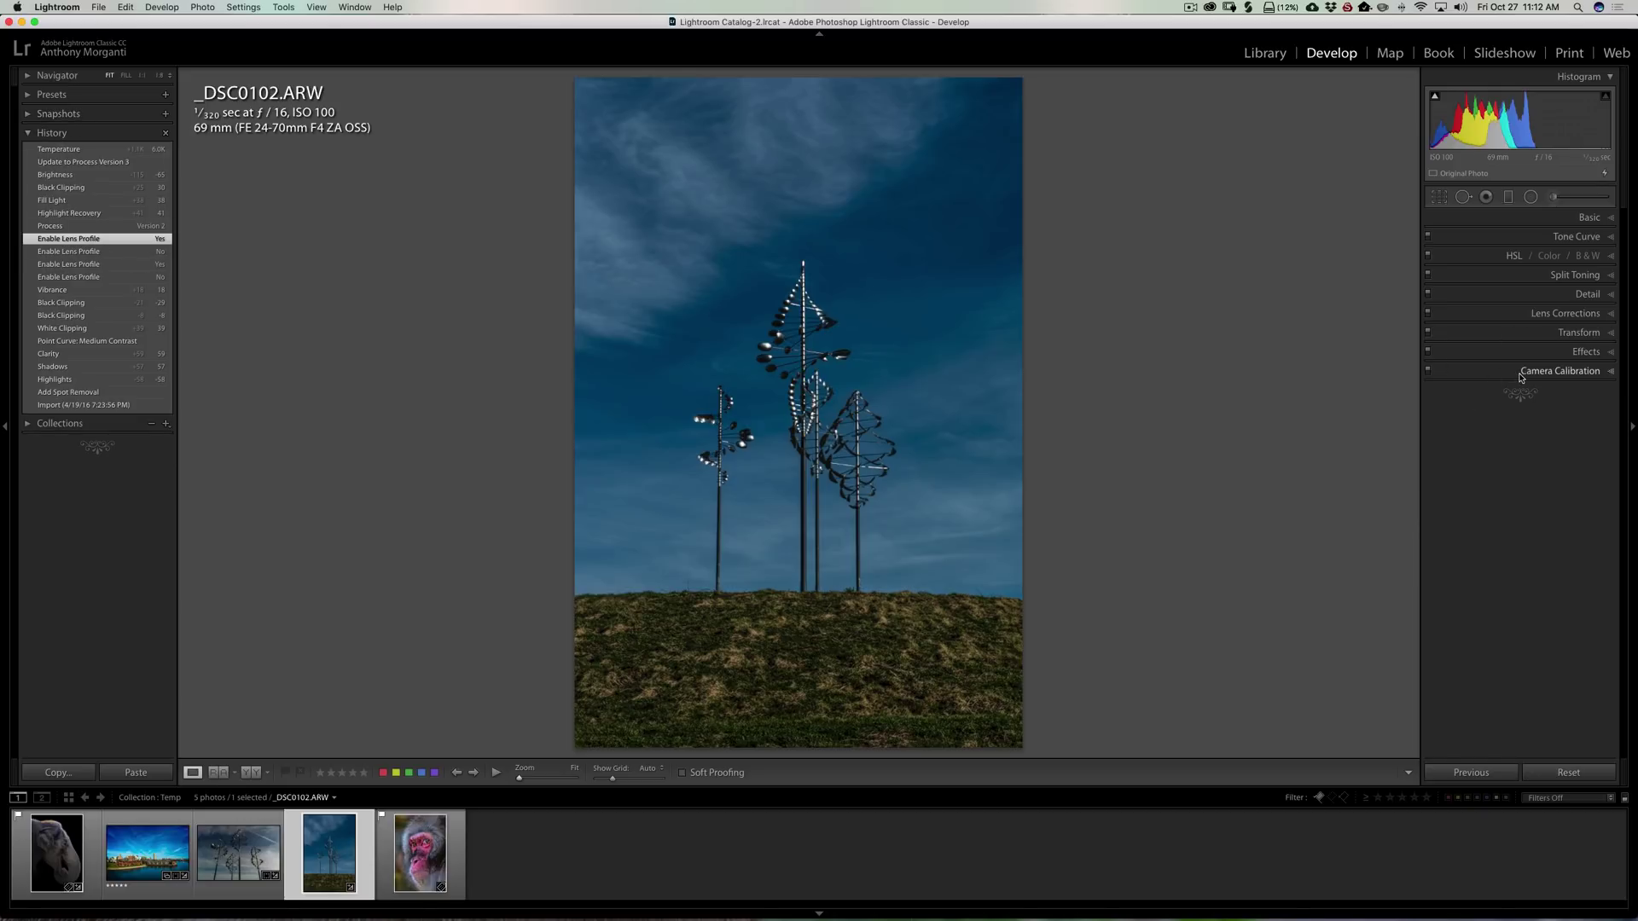
Warm the tree photo's white balance Temp to 6,210 and close the History panel.
left_click(1561, 371)
left_click(1562, 371)
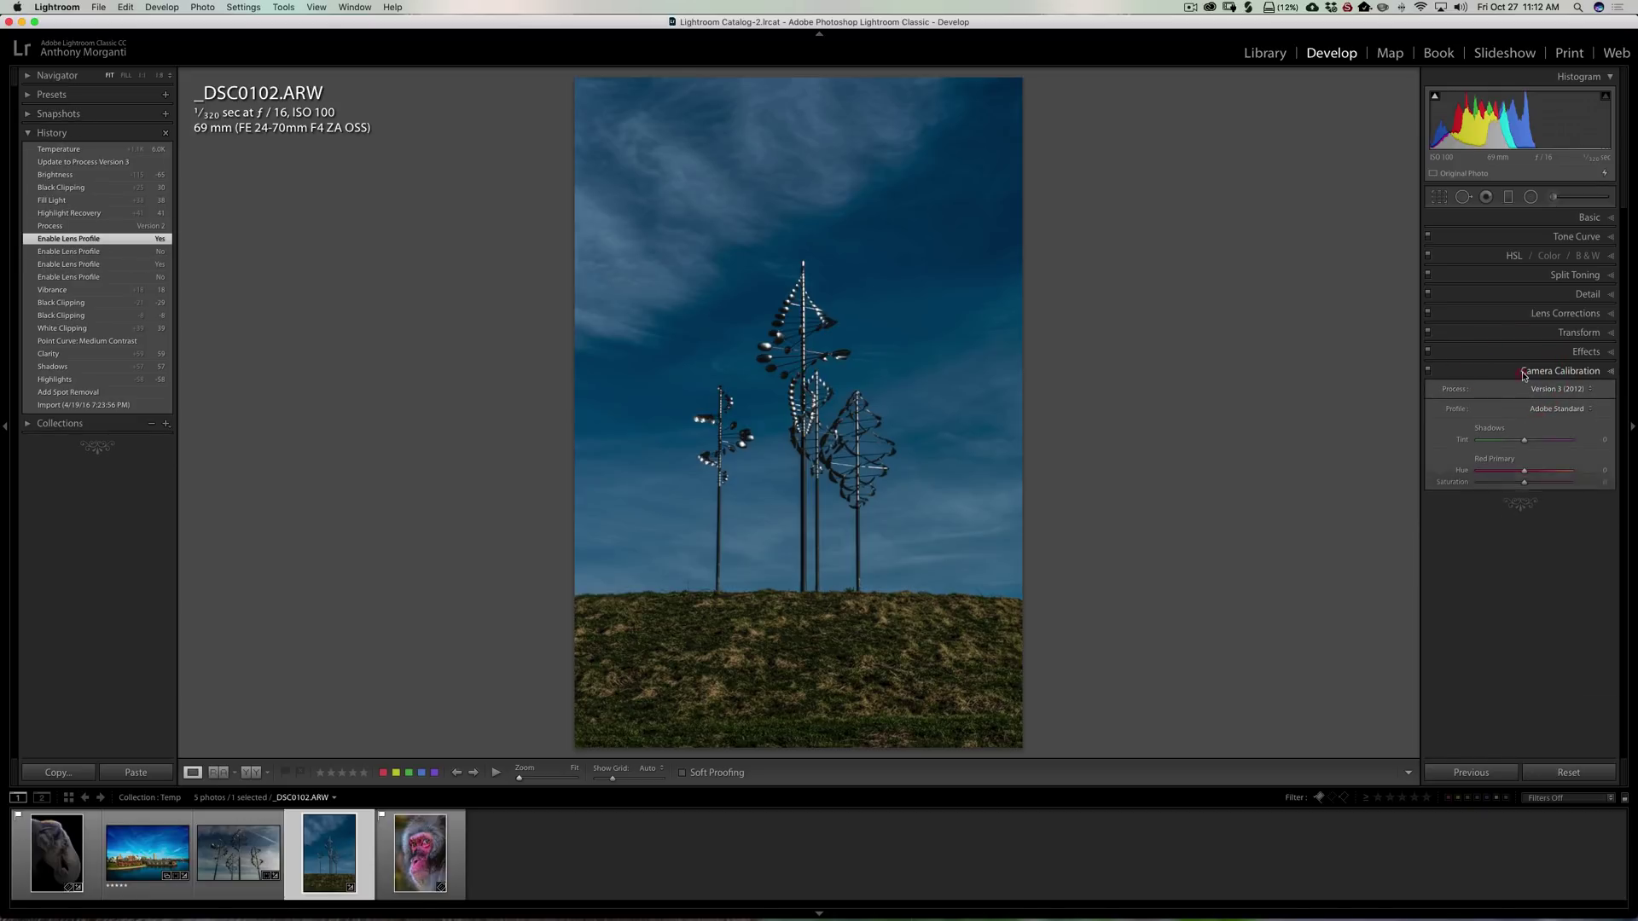
left_click(1600, 218)
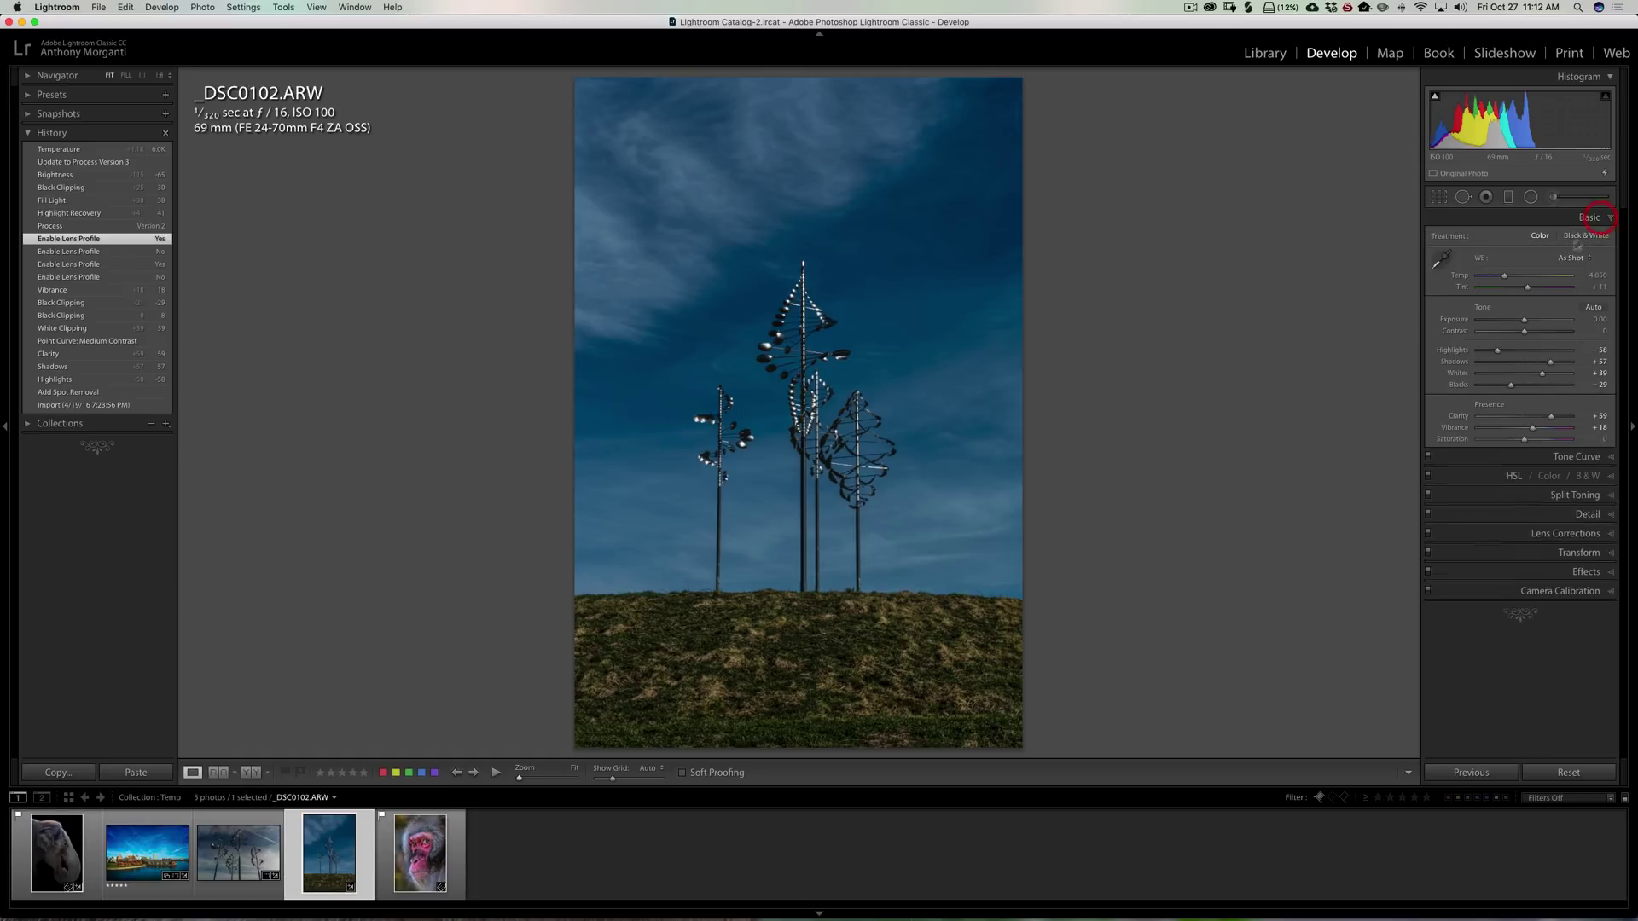
left_click(1517, 273)
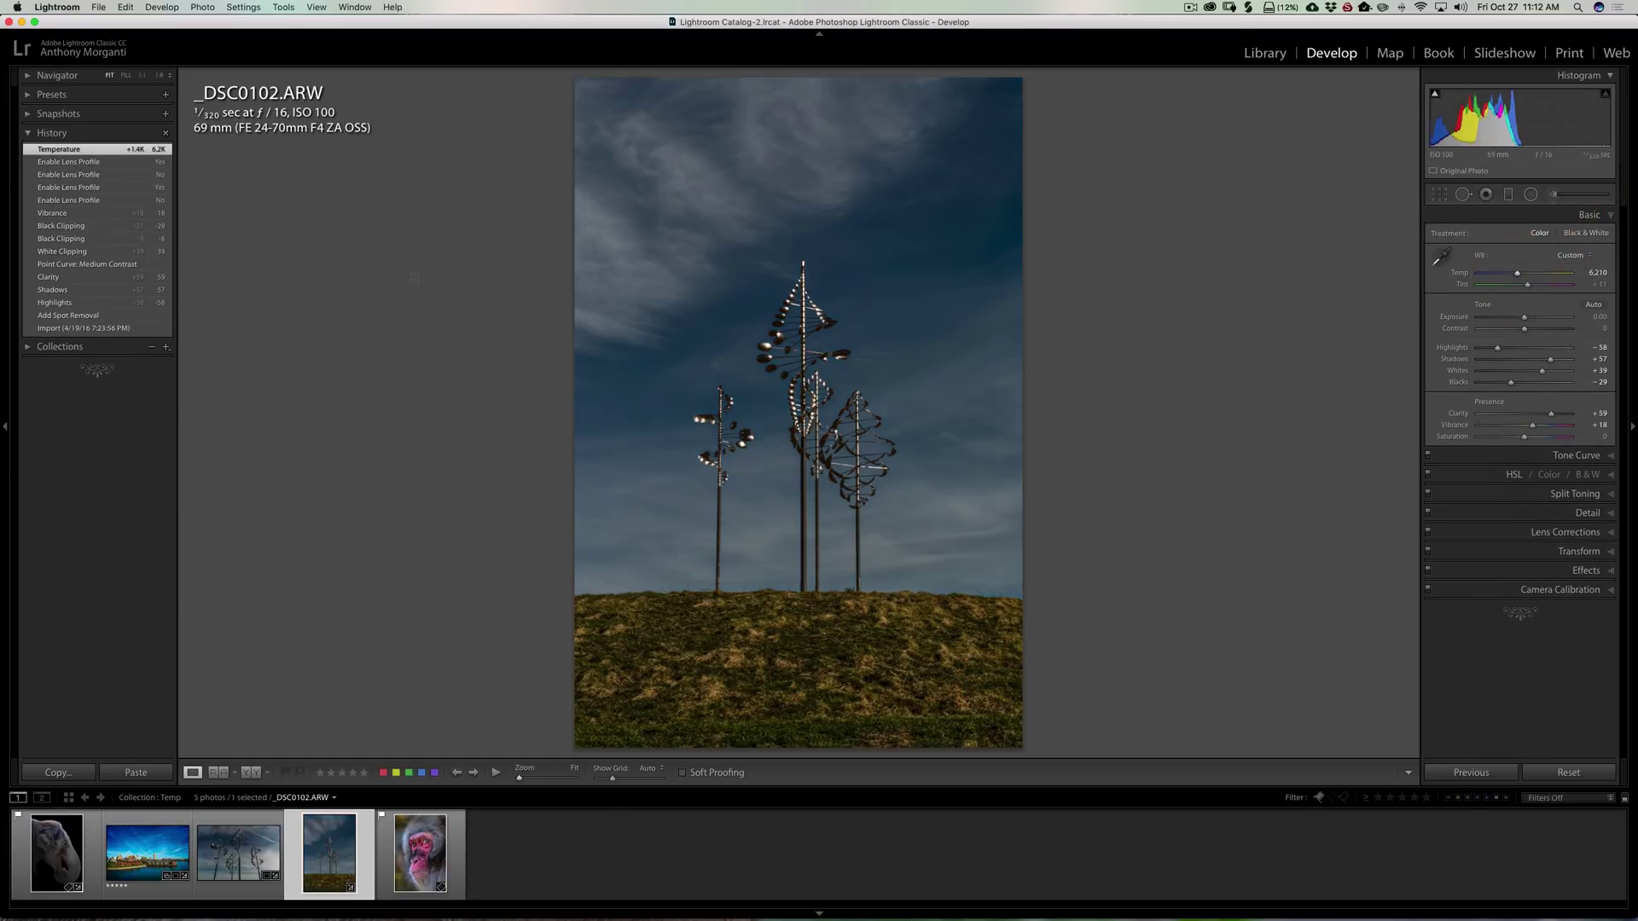
left_click(1559, 590)
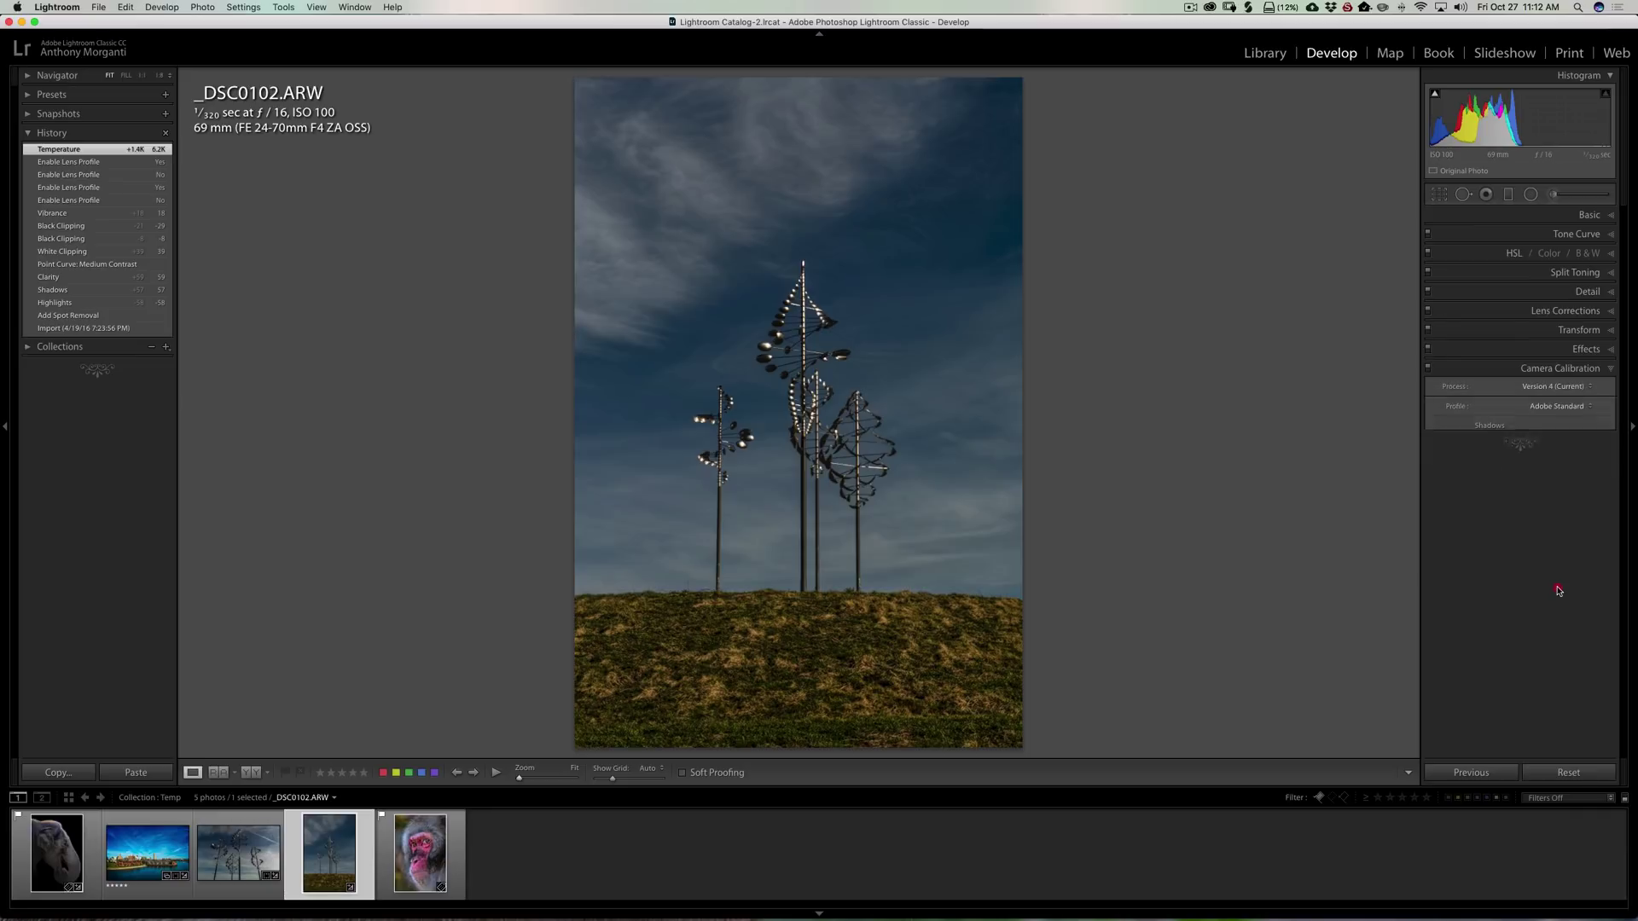
left_click(28, 134)
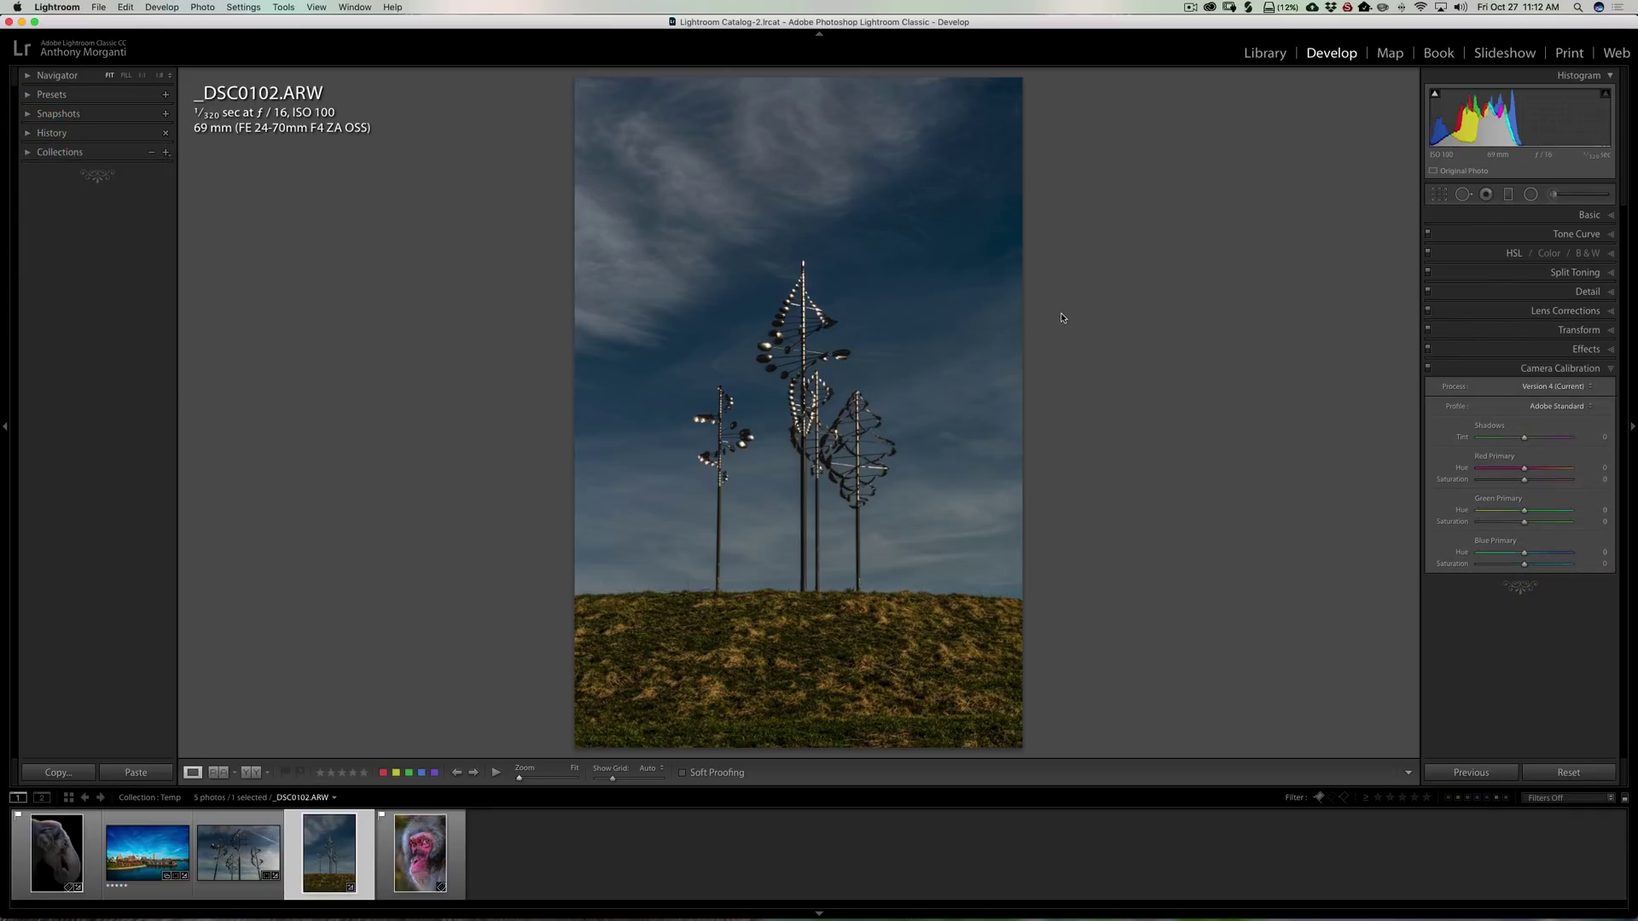